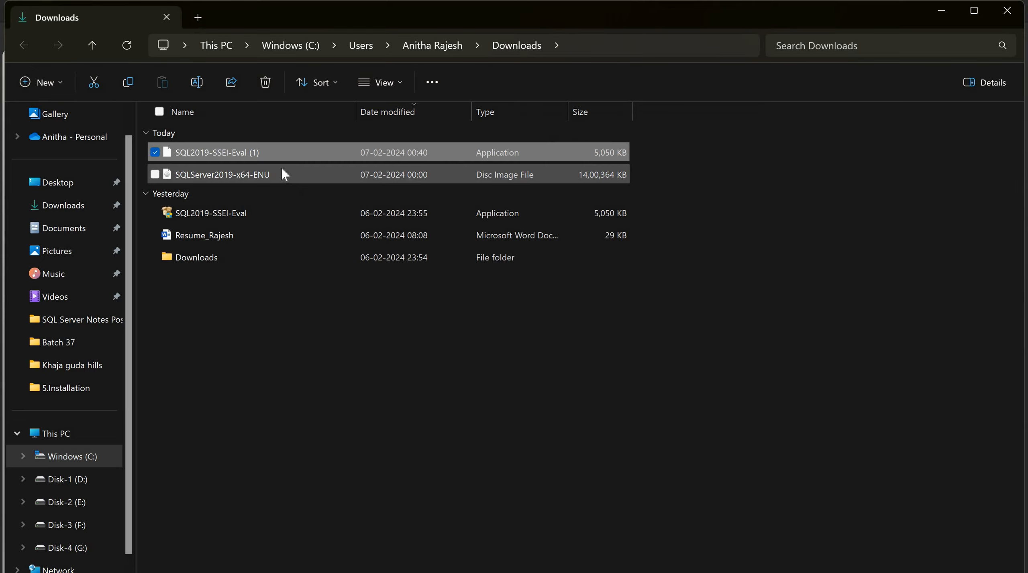
right_click(248, 152)
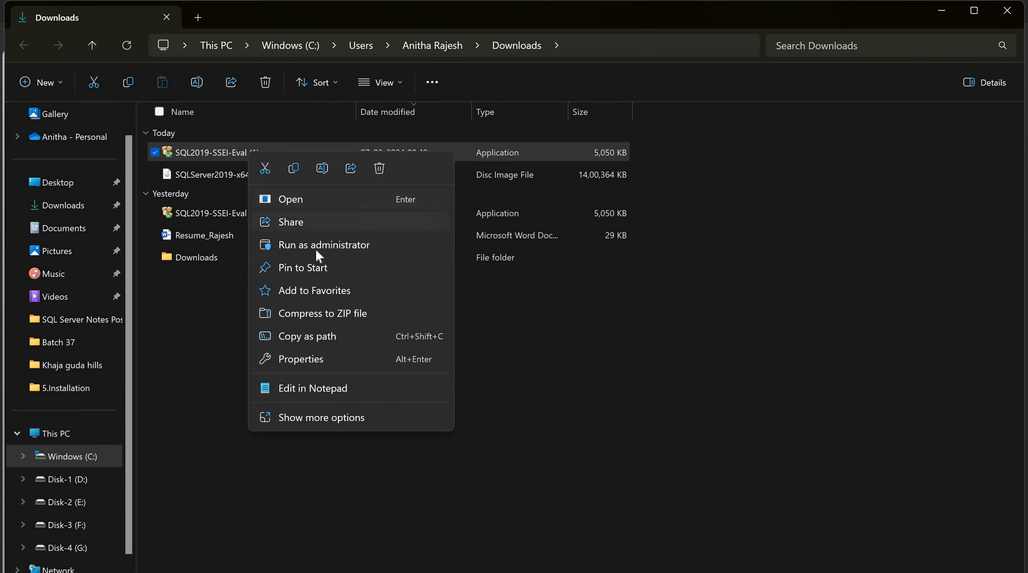
left_click(316, 250)
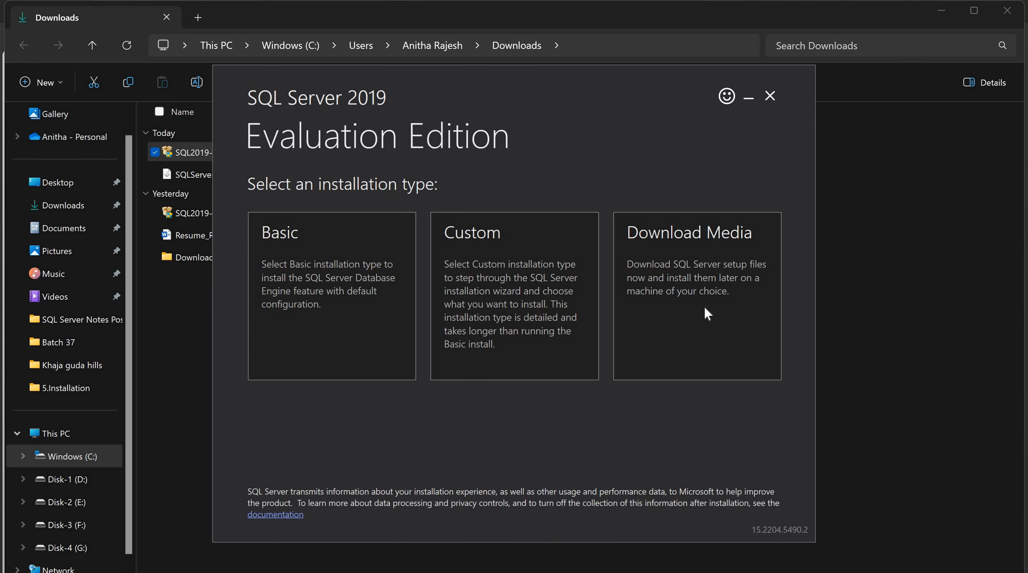
left_click(708, 313)
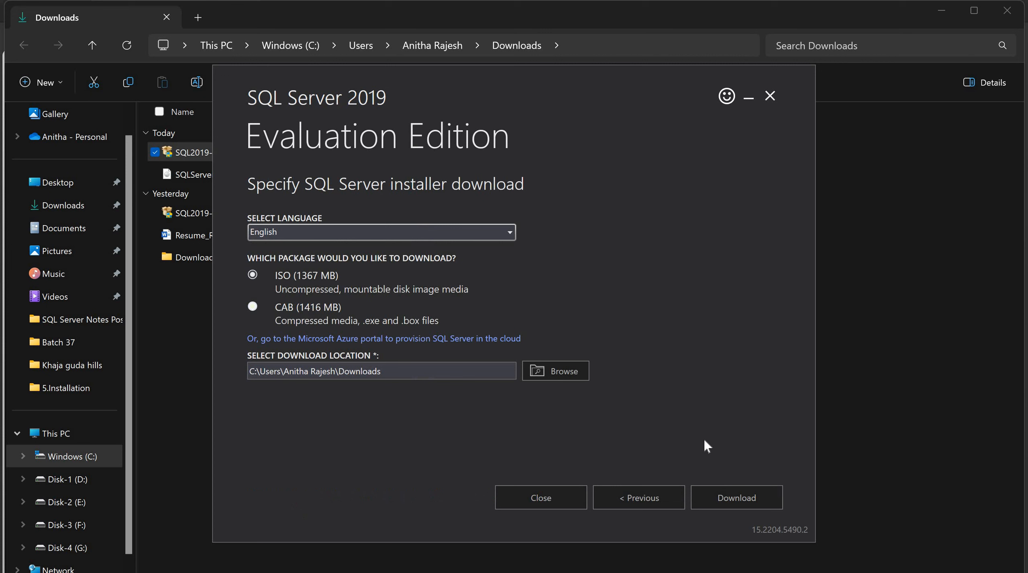
left_click(736, 494)
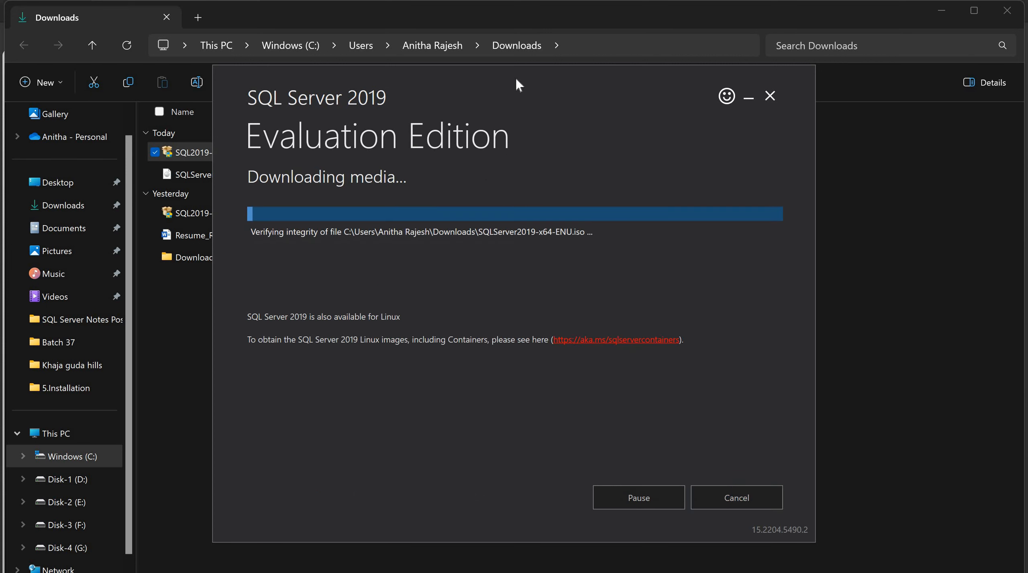
left_click_drag(534, 72, 651, 71)
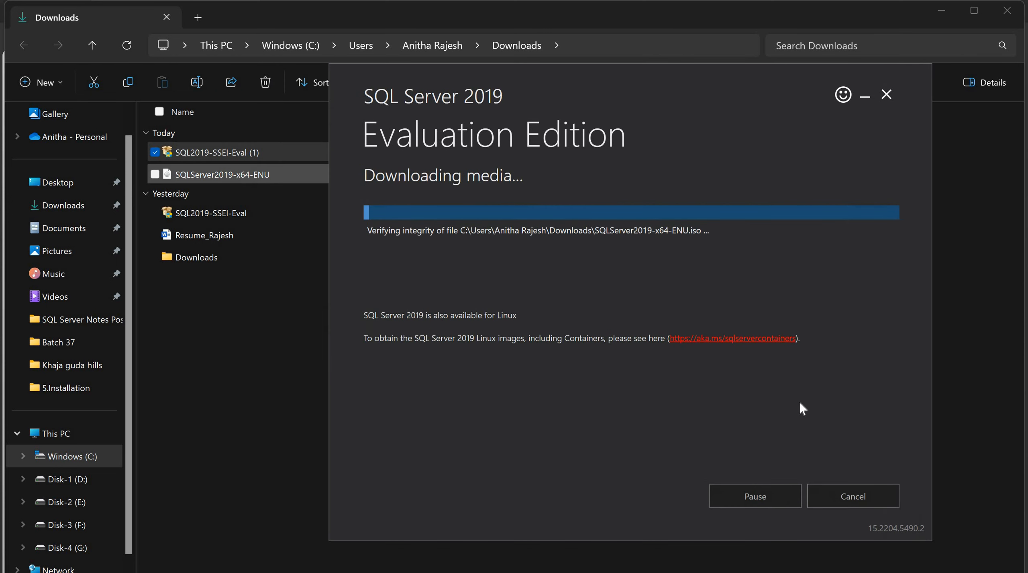
left_click(855, 497)
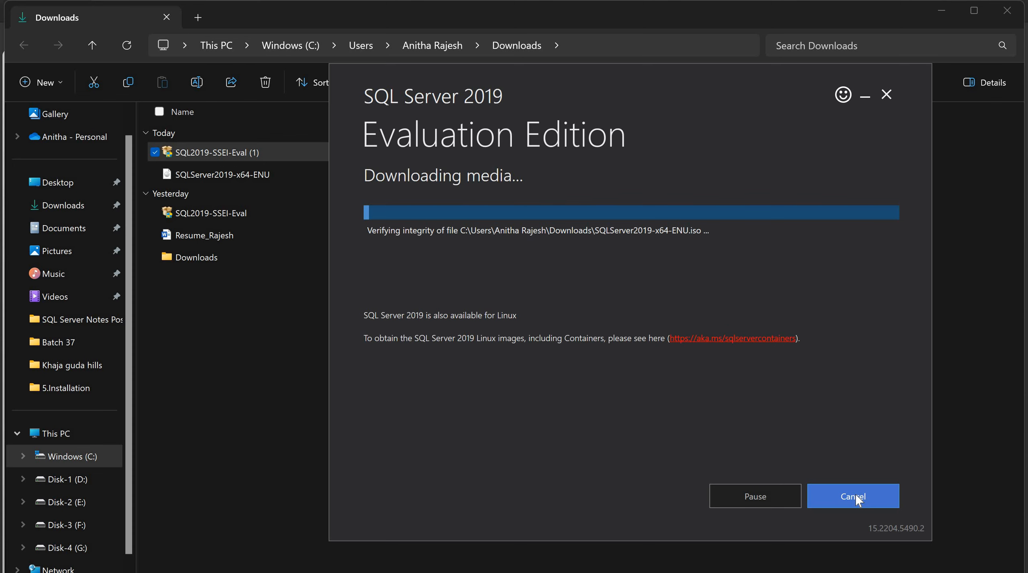
left_click(855, 494)
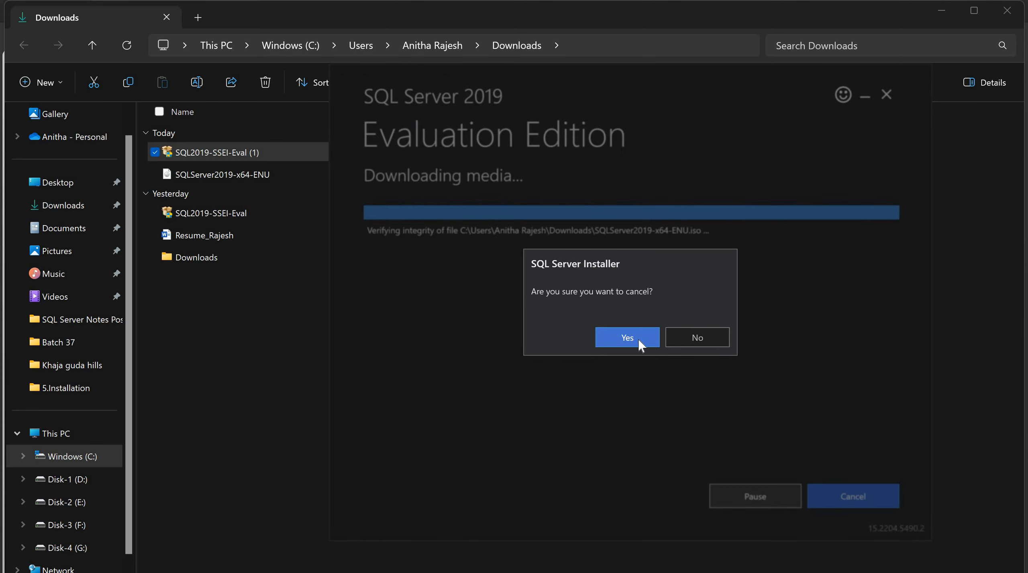
left_click(637, 339)
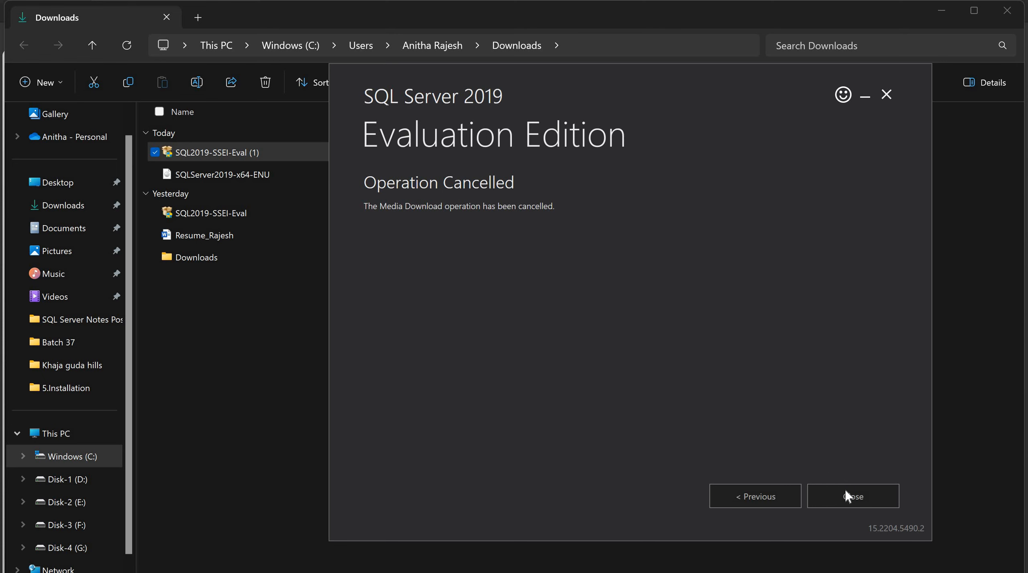
left_click(845, 490)
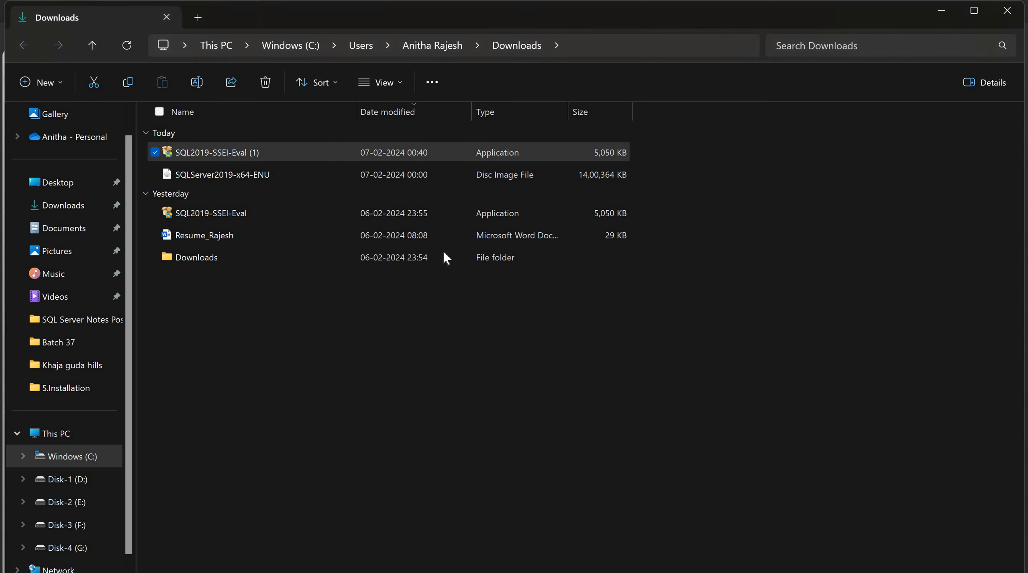
Mount the SQLServer2019-x64-ENU ISO and run its setup as administrator
double_click(270, 177)
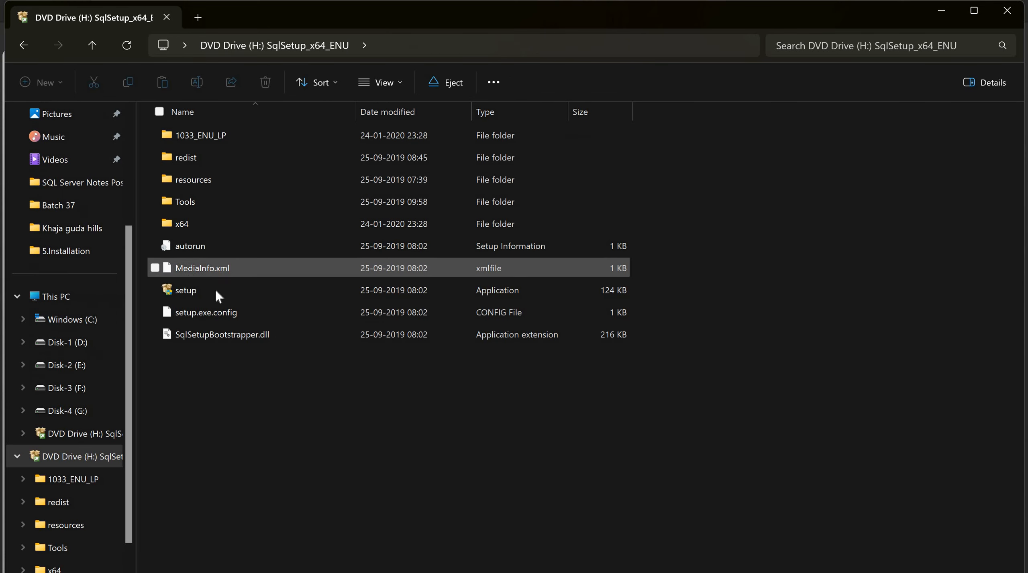
right_click(216, 291)
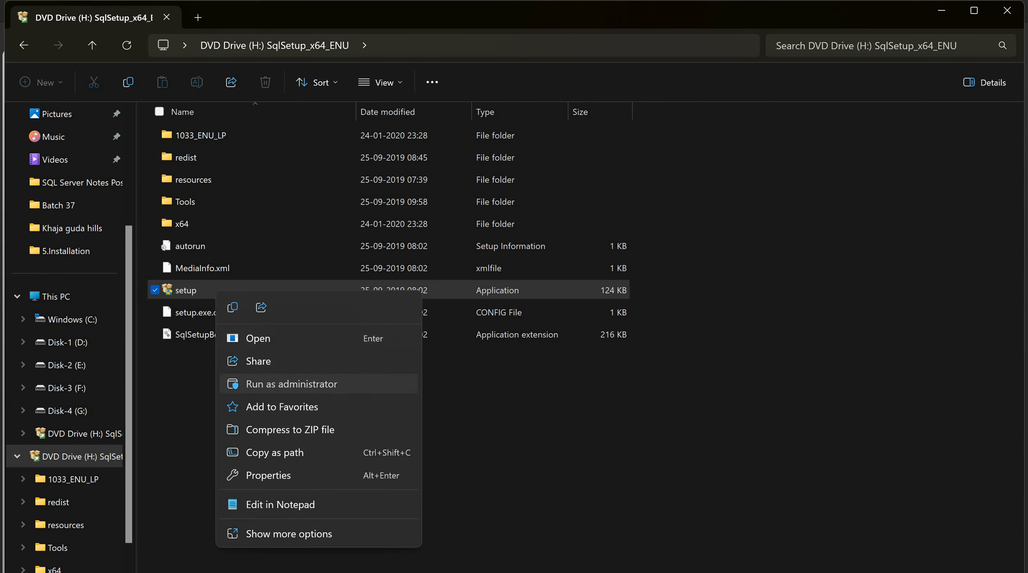
left_click(279, 386)
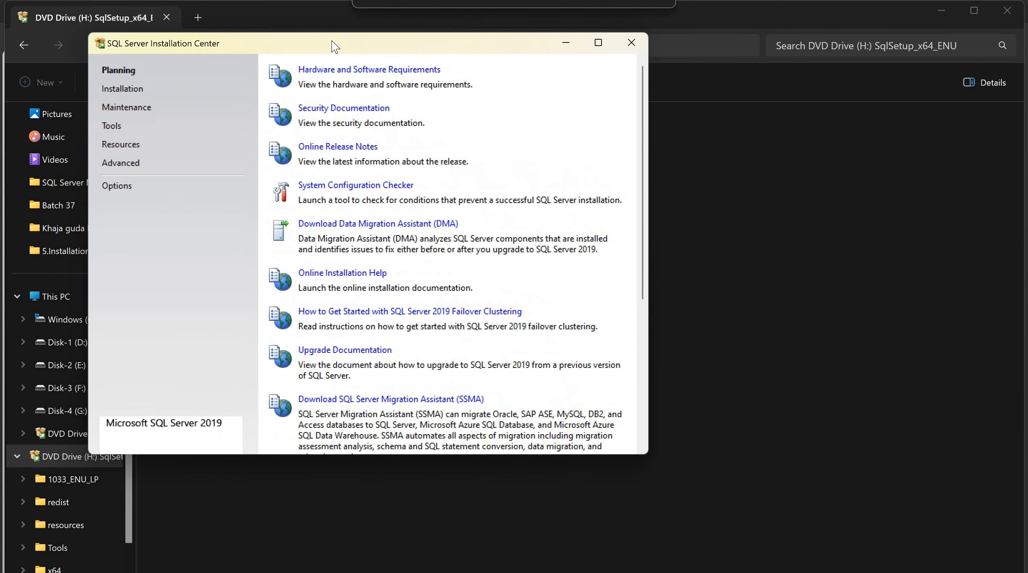
Open the Hardware and Software Requirements link from the Planning page
left_click(318, 72)
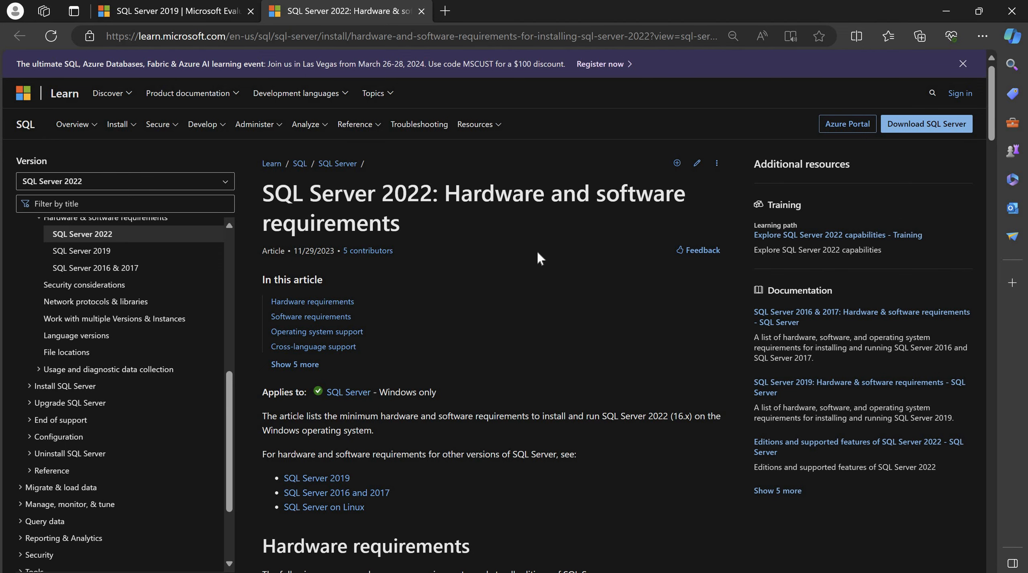
Highlight the 6 GB disk, 512 MB/1 GB Express memory and x64 processor requirements, then scroll to Software requirements
scroll(536, 250, "down", 5)
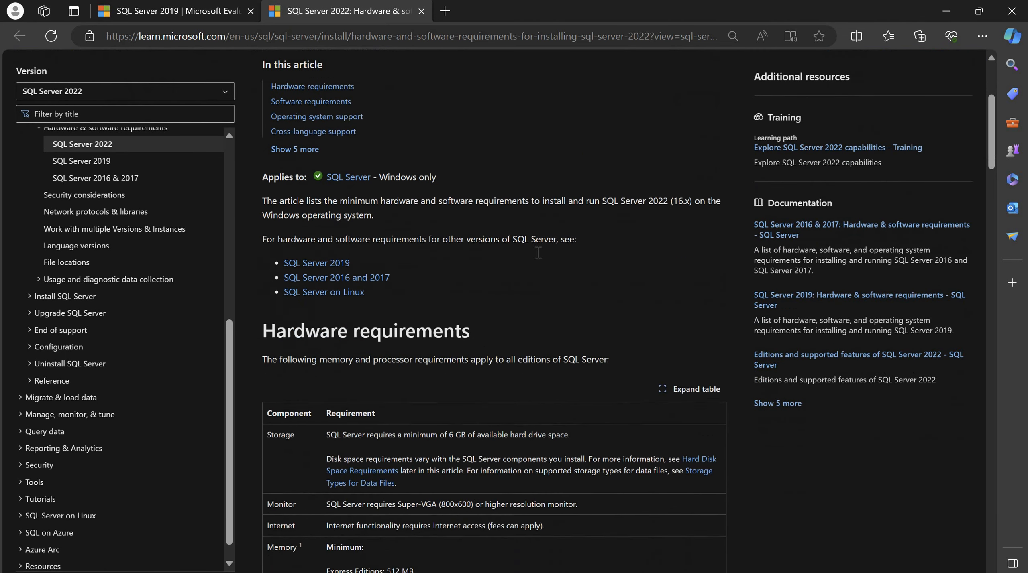
scroll(538, 252, "down", 1)
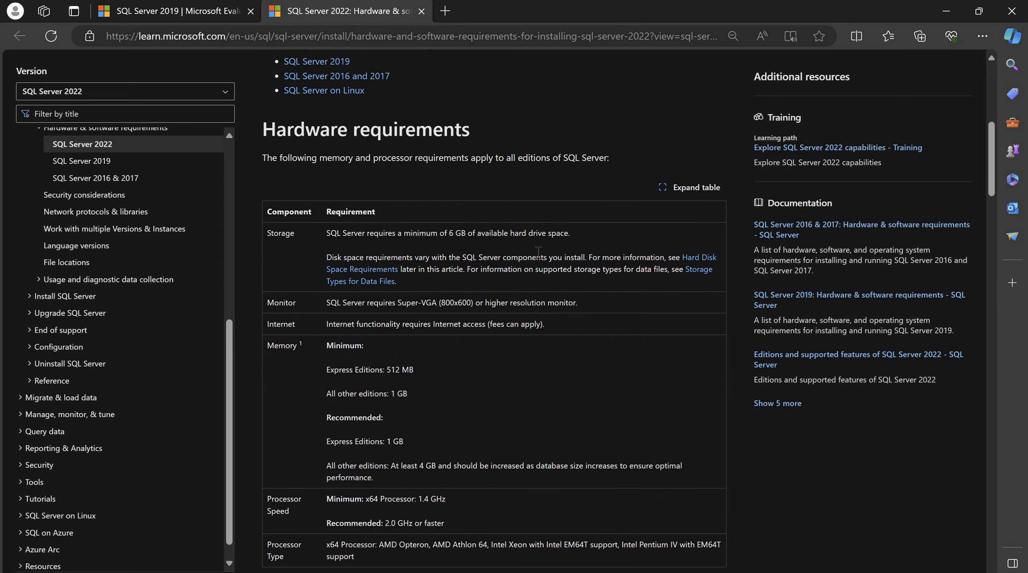
scroll(538, 252, "down", 1)
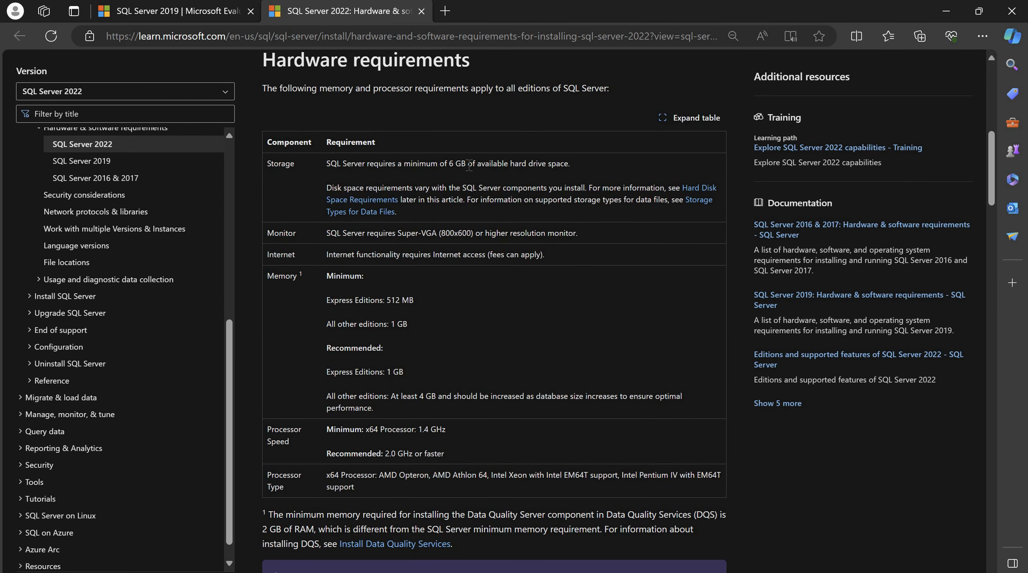
left_click_drag(468, 164, 448, 165)
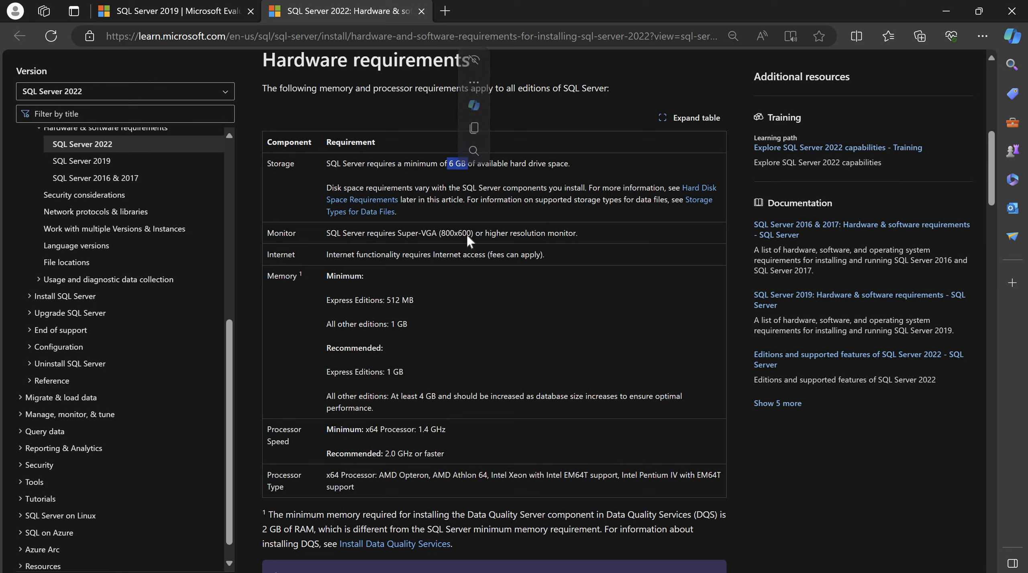
left_click_drag(413, 301, 326, 301)
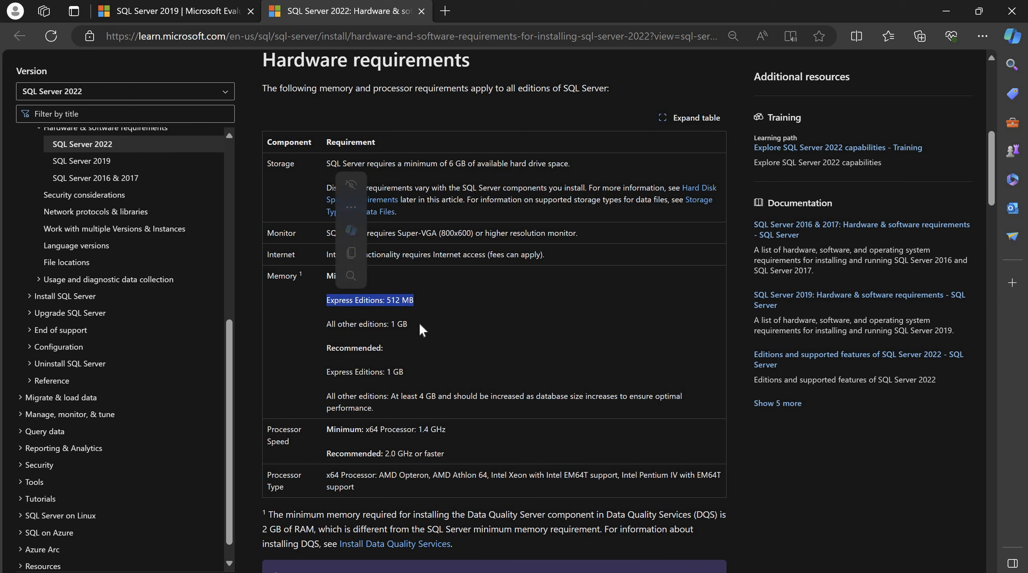
left_click(421, 344)
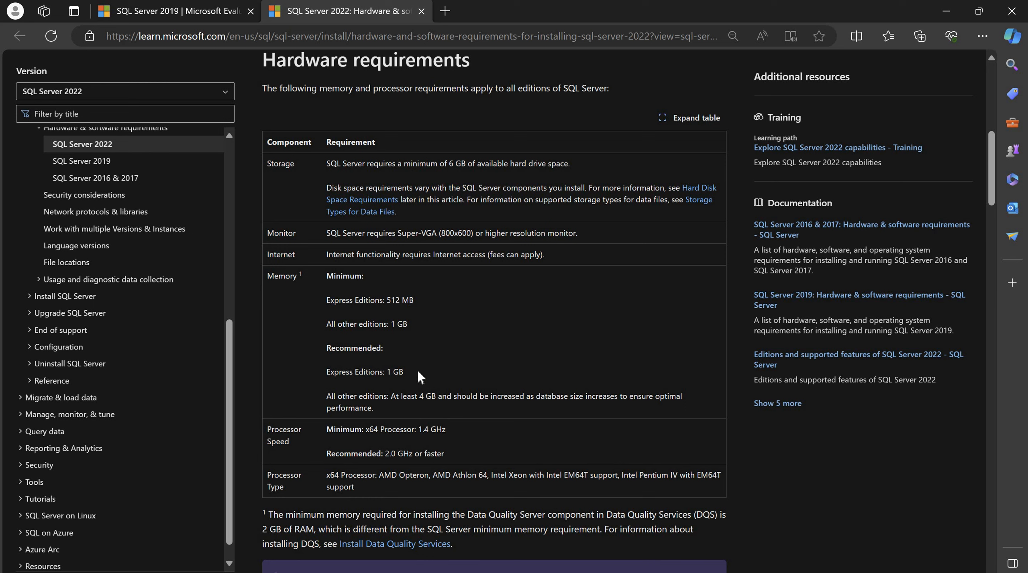
left_click_drag(418, 372, 330, 372)
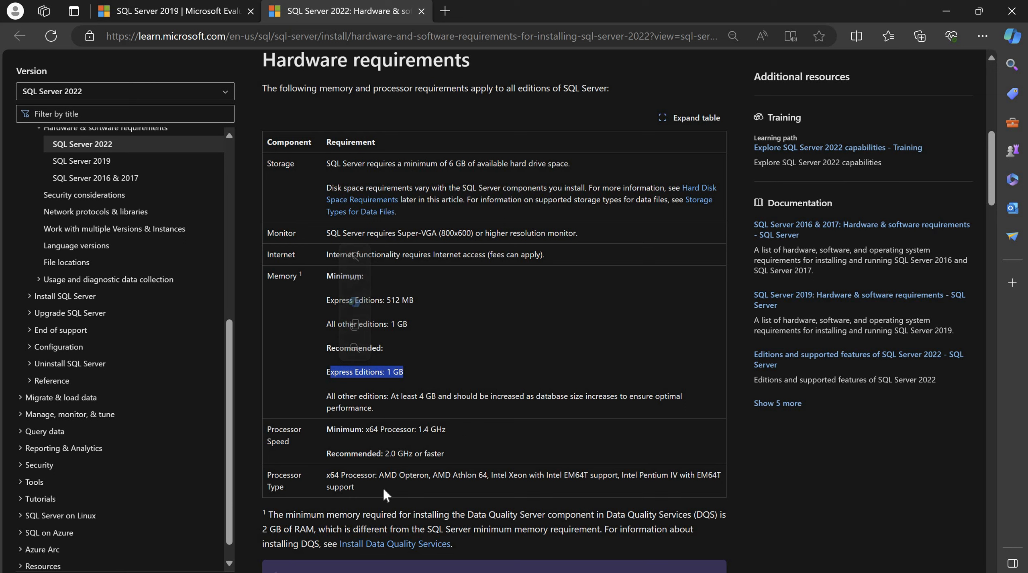
left_click_drag(354, 486, 316, 473)
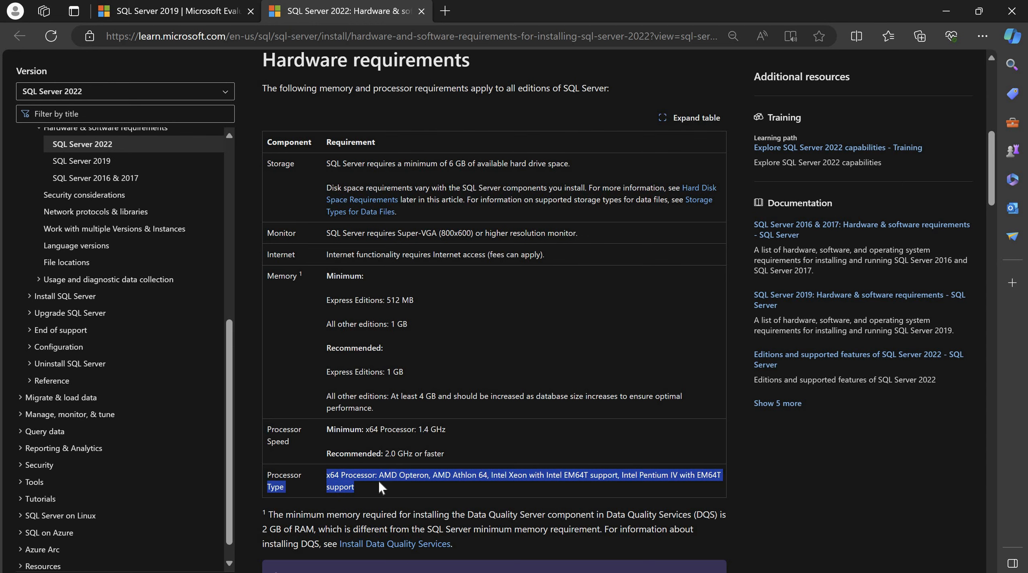
scroll(379, 482, "down", 10)
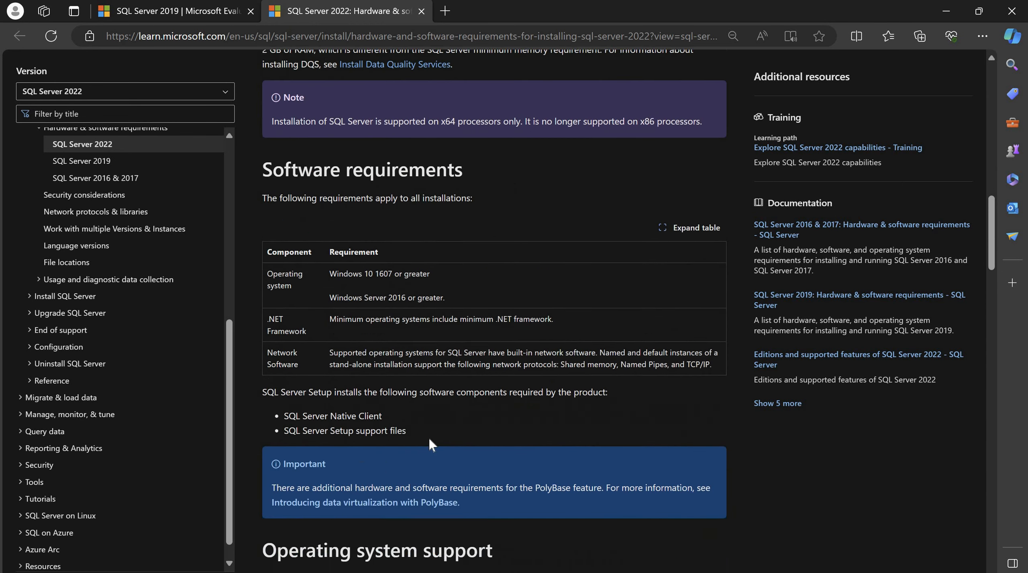
Return to the SQL Server Installation Center window over the Microsoft Learn requirements page
scroll(500, 353, "down", 2)
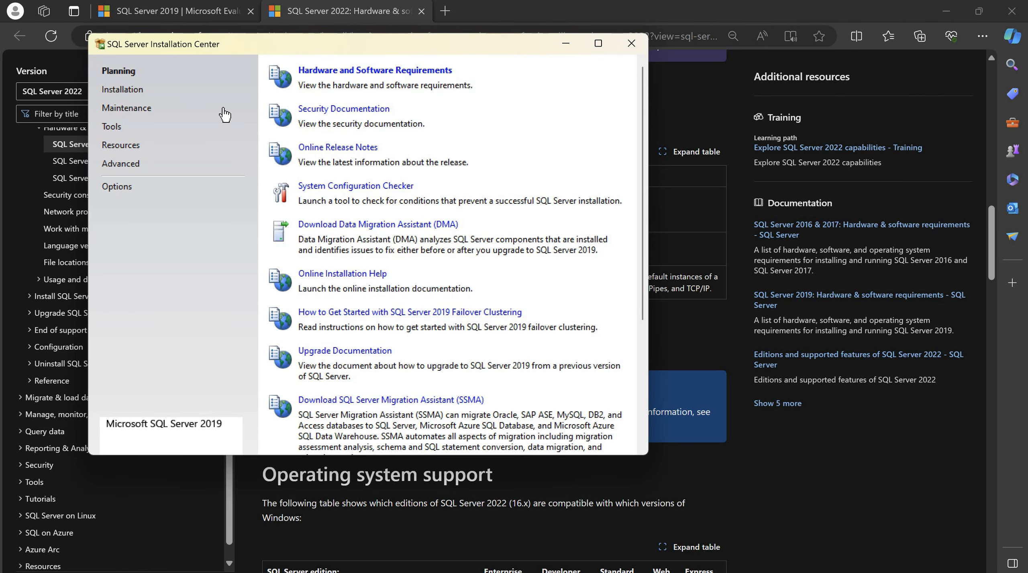
Switch the Installation Center to its Installation page
left_click(143, 93)
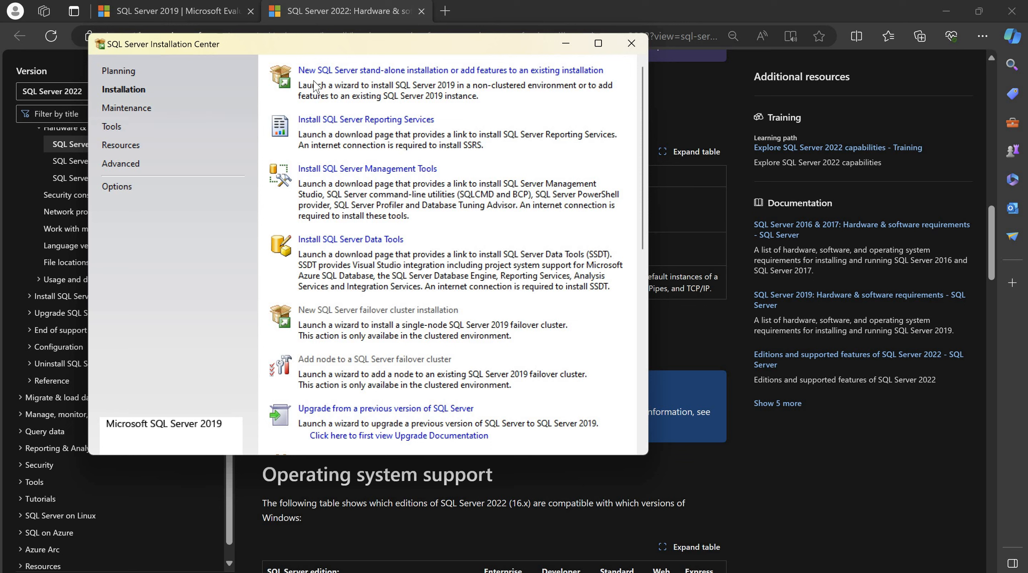
Start a new SQL Server stand-alone installation and move the setup wizard window up and left
left_click(386, 72)
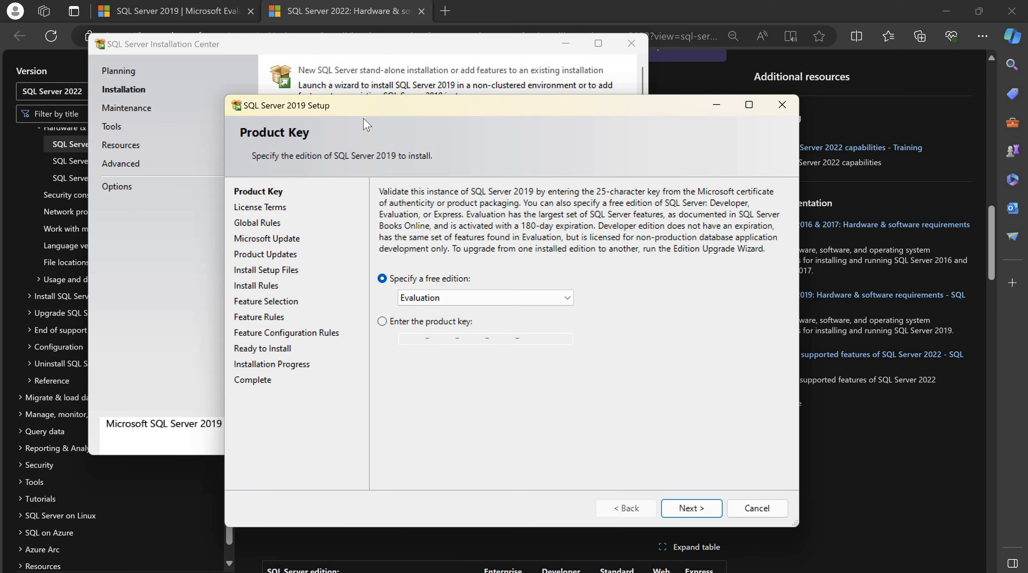
left_click_drag(363, 109, 351, 77)
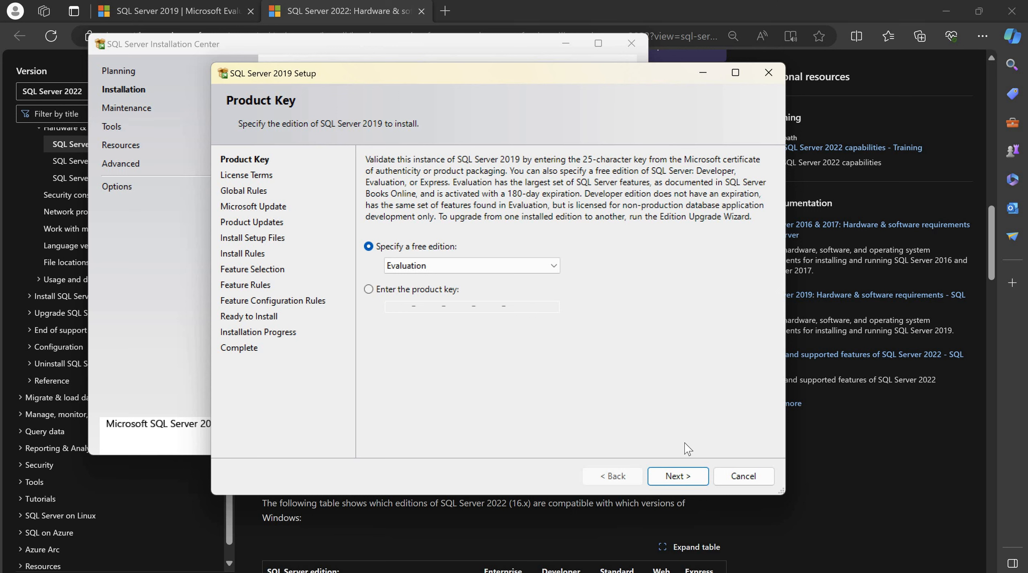
Continue with the Evaluation edition and accept the license terms
left_click(670, 475)
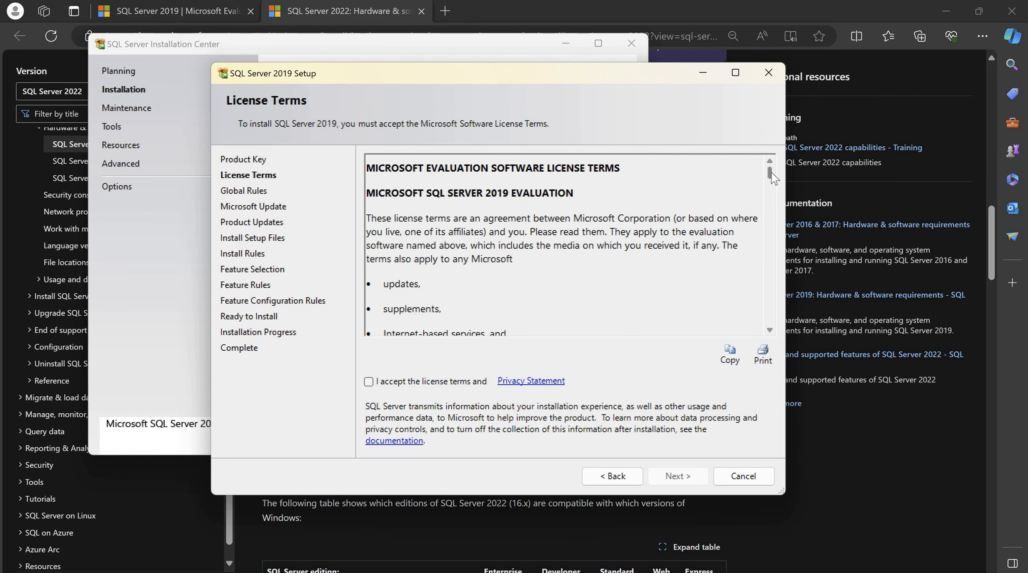
scroll(772, 209, "down", 15)
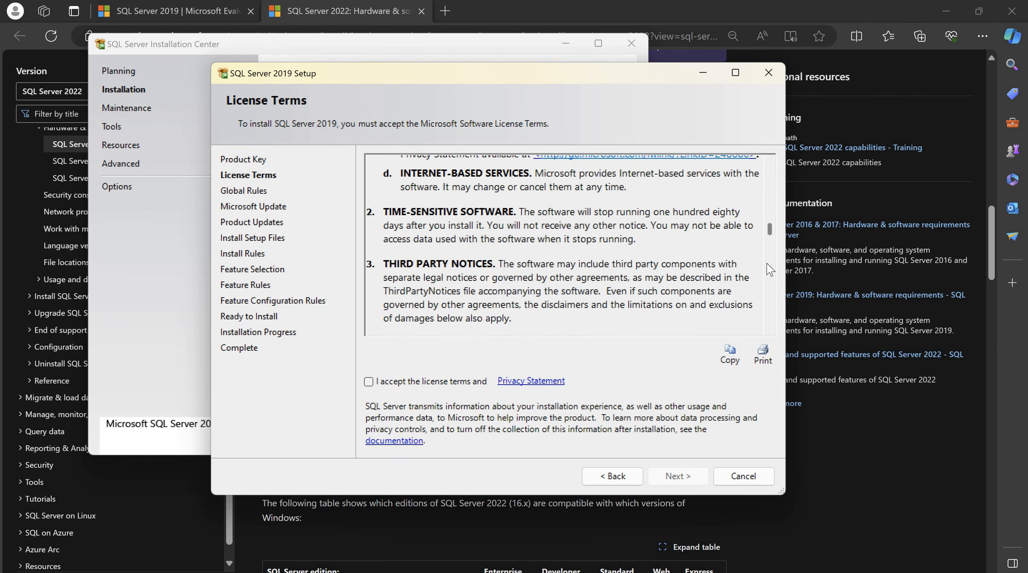
left_click(368, 382)
left_click(678, 476)
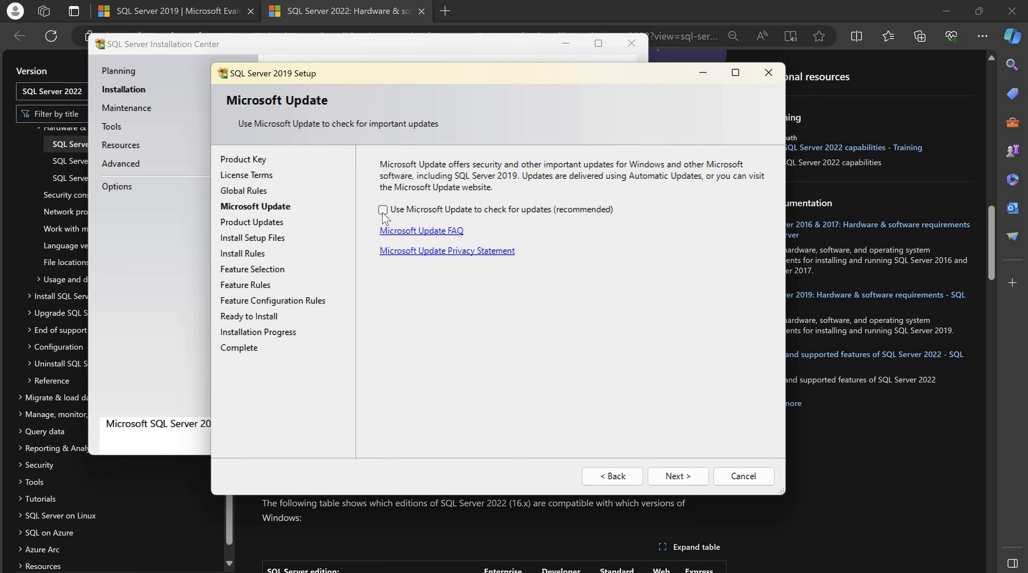
Skip Microsoft Update and let the Install Rules check finish with one Windows Firewall warning
left_click(675, 477)
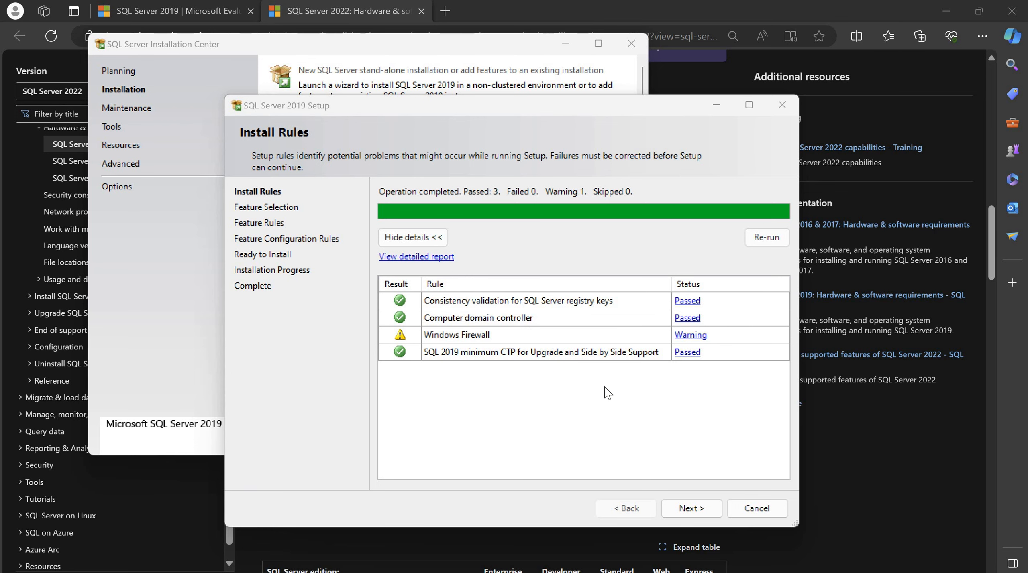
On a maximized Feature Selection page, tick Database Engine Services and SQL Server Replication
left_click(702, 504)
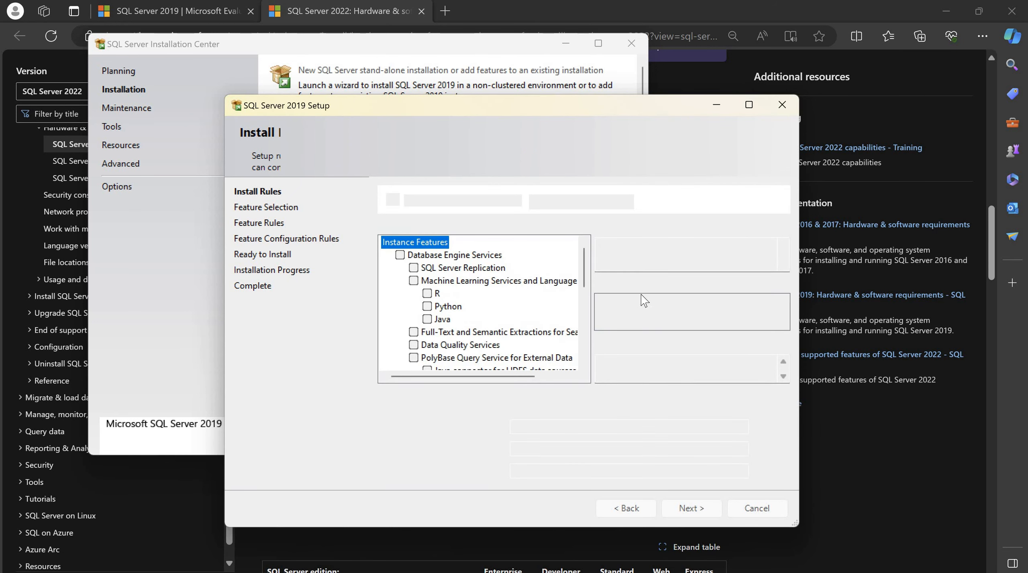
left_click(749, 105)
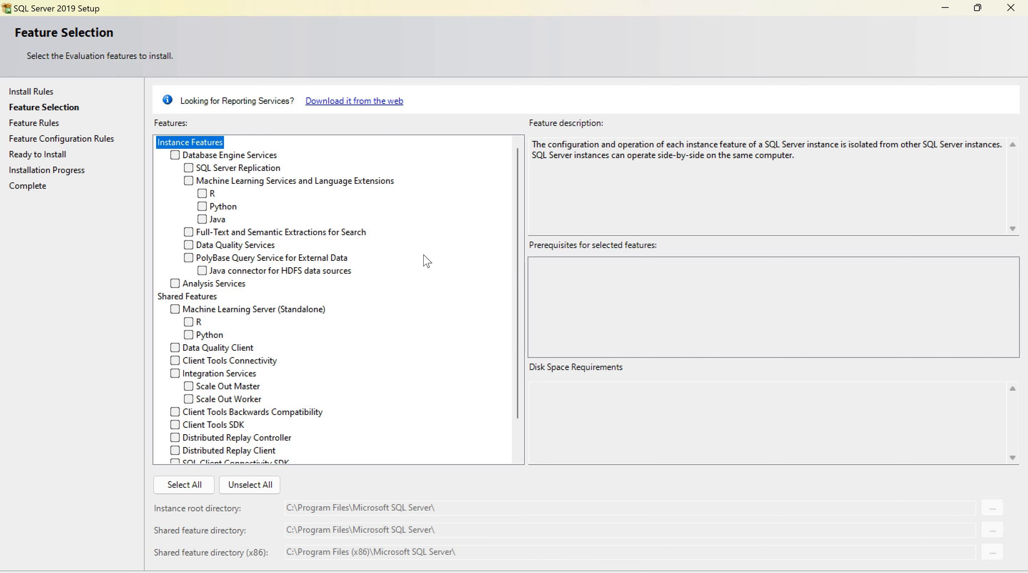
left_click(174, 155)
left_click(188, 168)
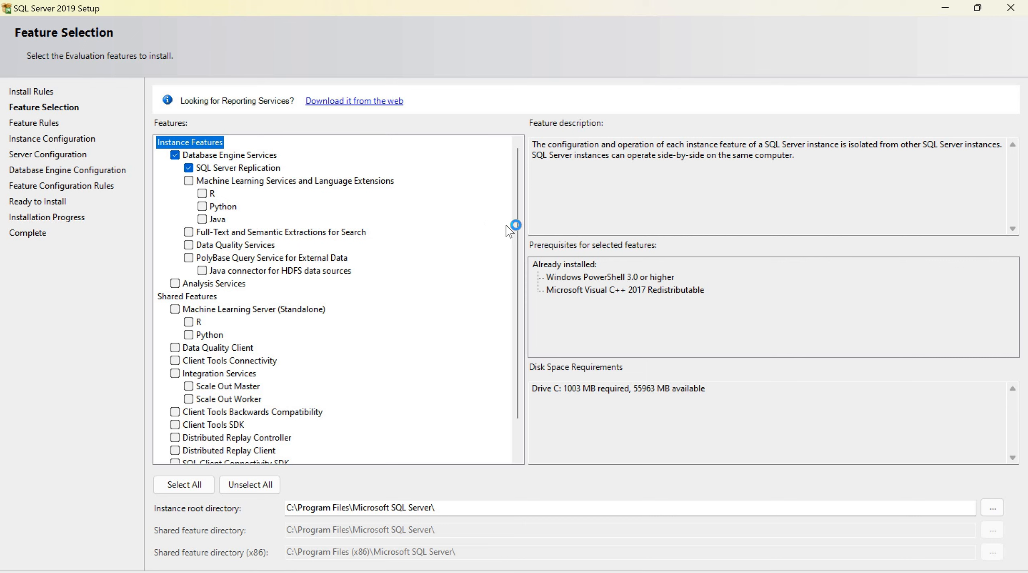
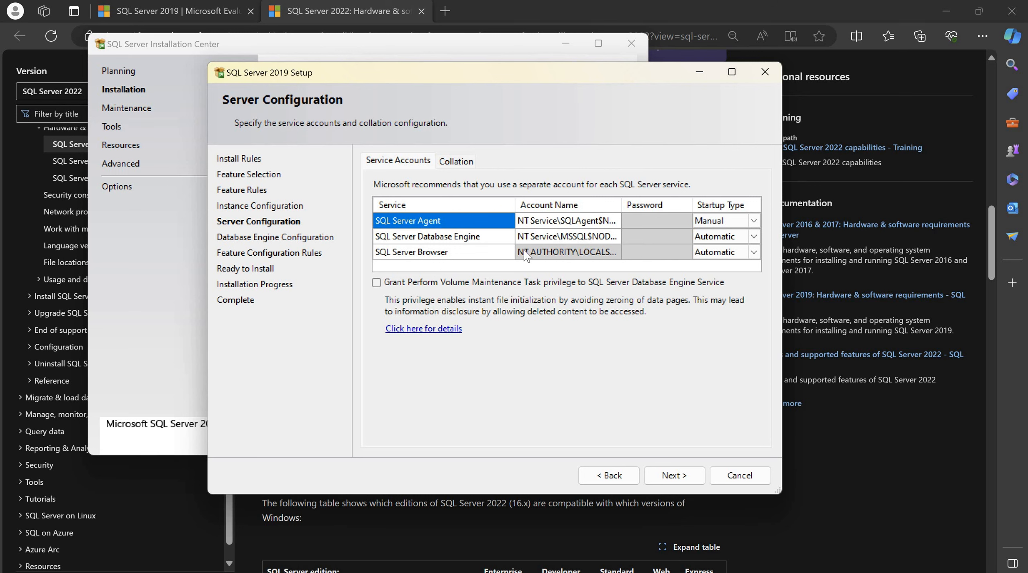
Set SQL Server Agent startup to Automatic, leave Volume Maintenance privilege unchecked, and continue
left_click(750, 221)
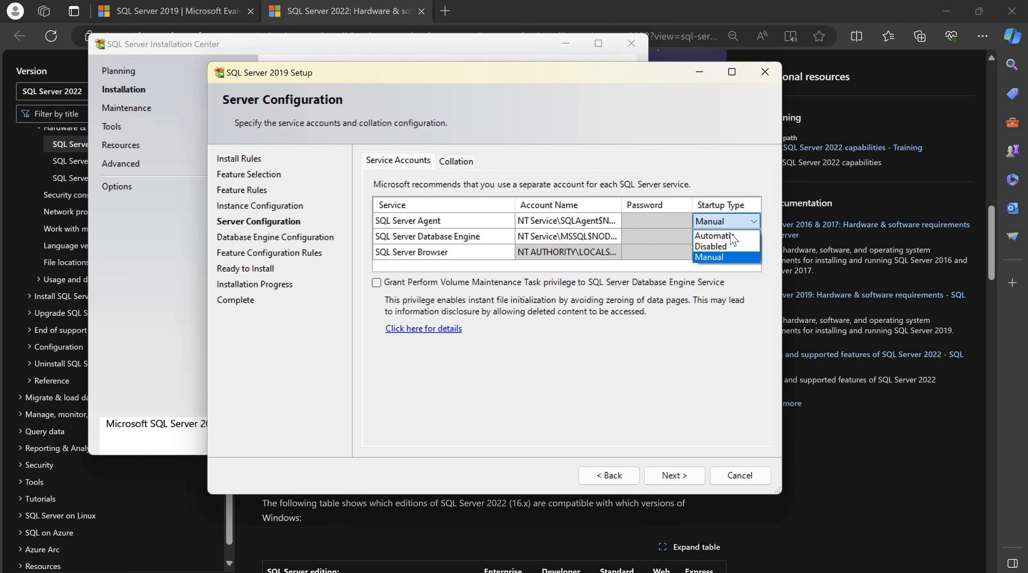
left_click(730, 236)
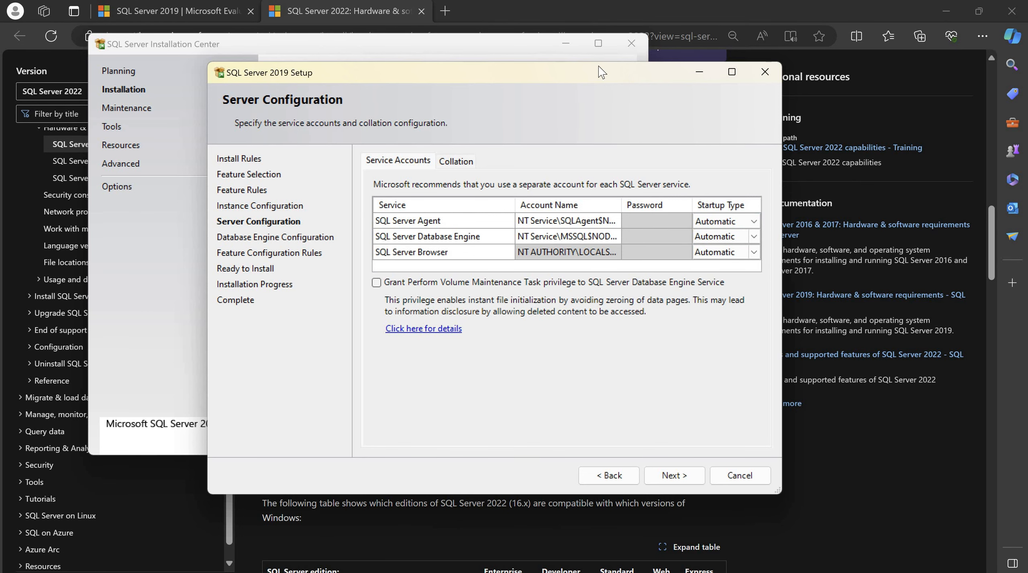
left_click_drag(599, 66, 567, 56)
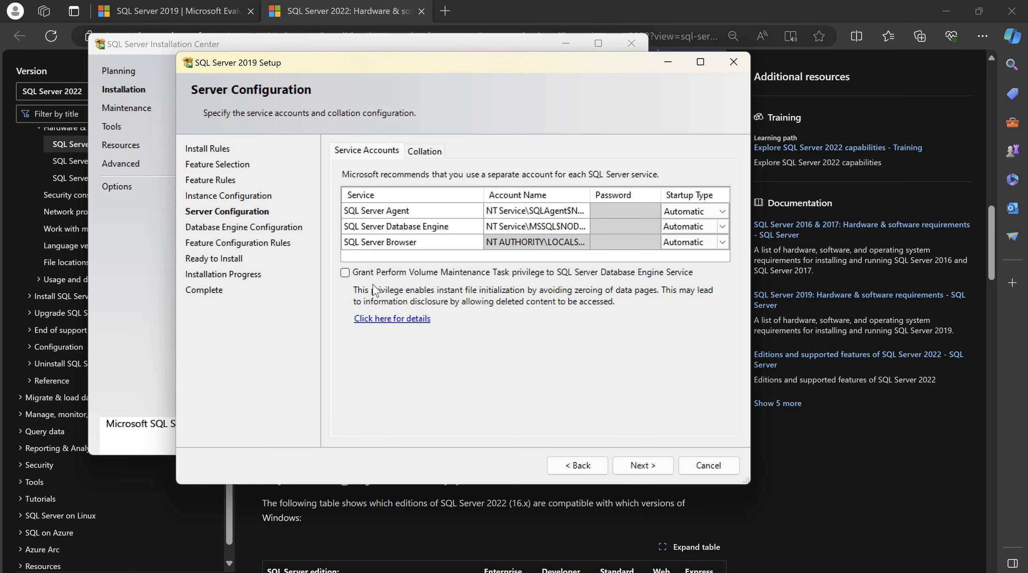
left_click(345, 273)
left_click_drag(352, 65, 310, 58)
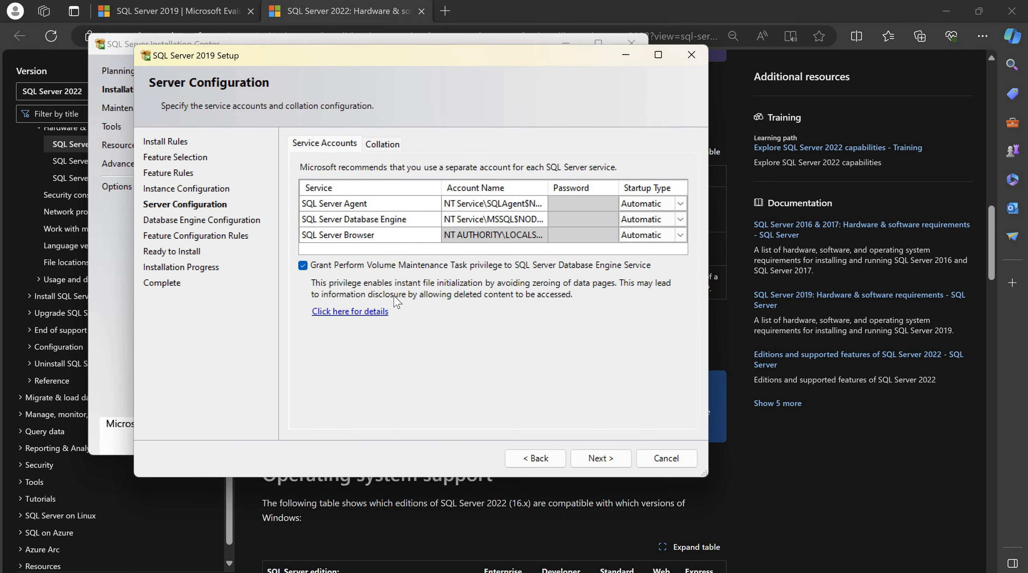
left_click(302, 266)
left_click(601, 459)
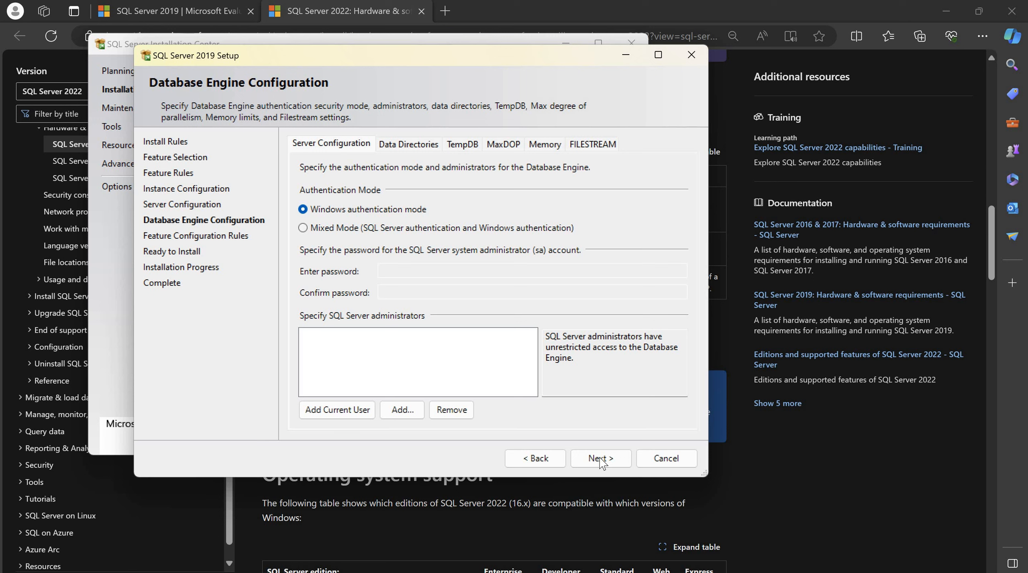
Choose Mixed Mode, add the current Windows user as administrator, and enter the sa password
left_click(302, 228)
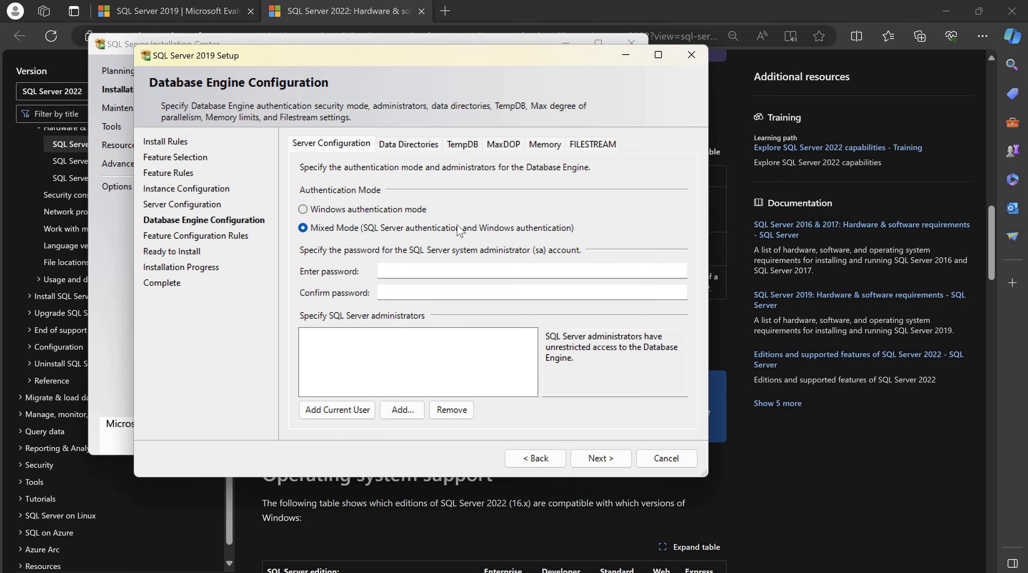
left_click(340, 412)
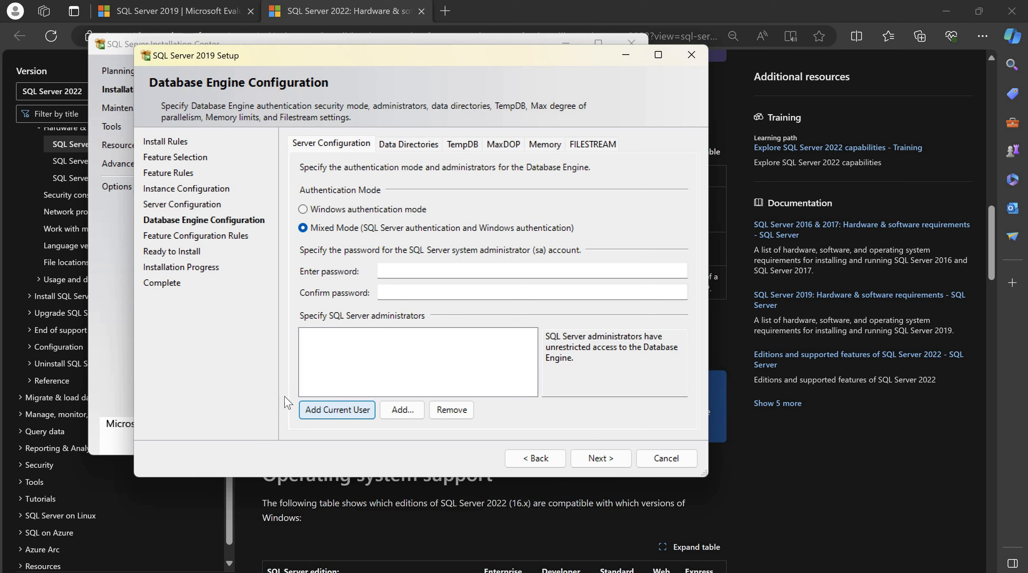
left_click(337, 410)
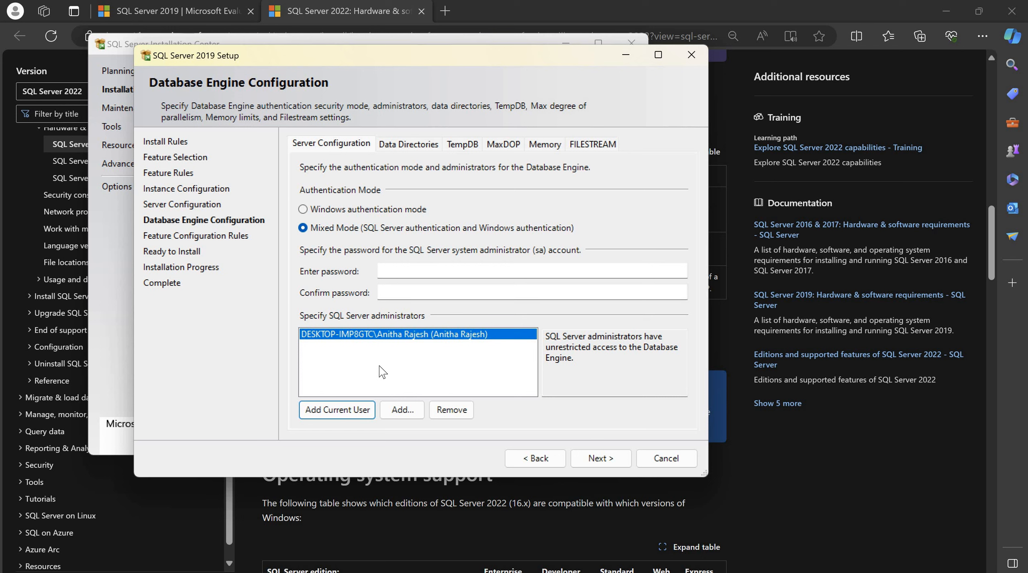
left_click(386, 270)
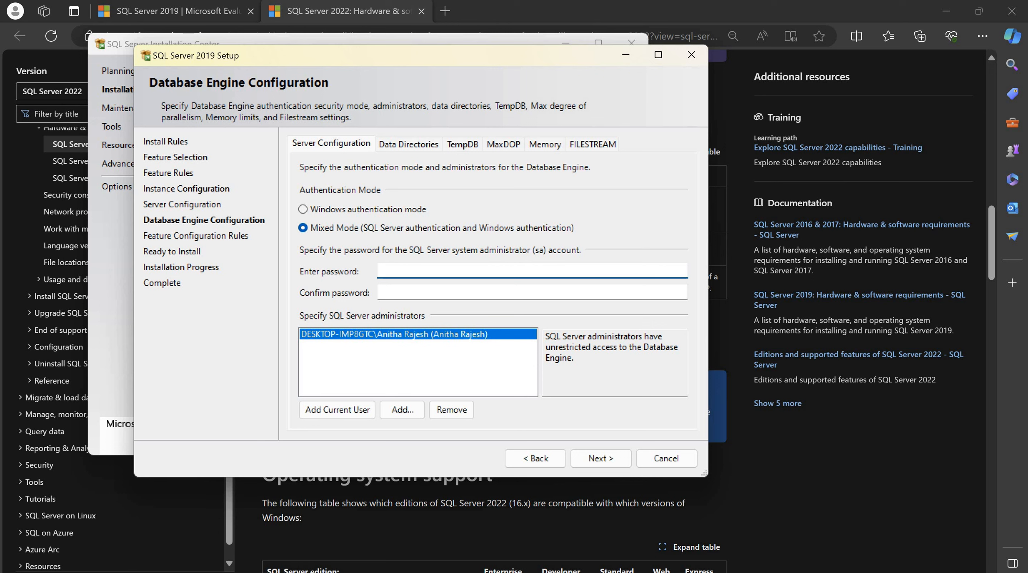
type("1234567")
key("Tab")
type("1234567")
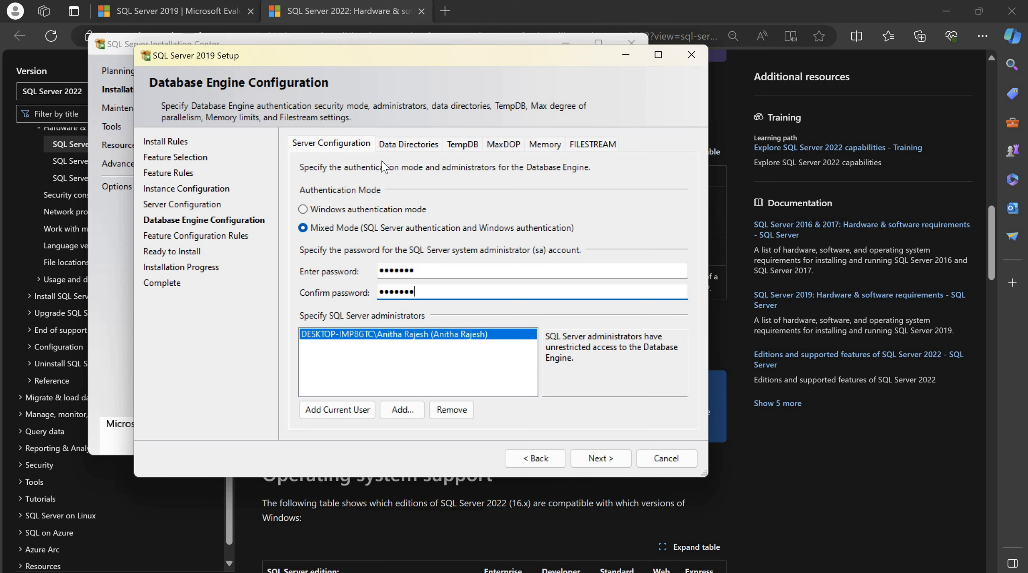
Create a NODE7 folder under D:\Instances and make it the data root directory
left_click(412, 145)
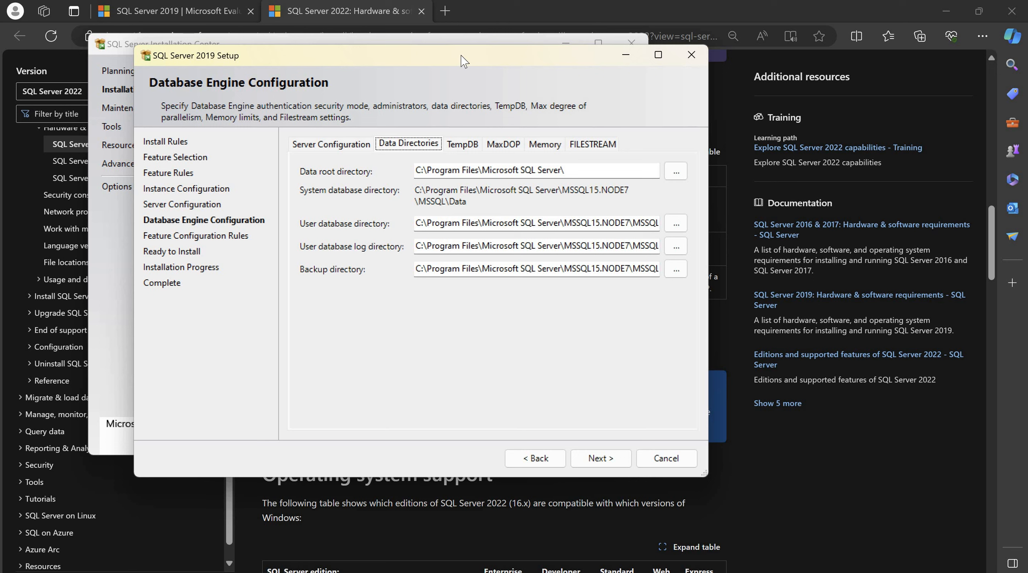
left_click_drag(416, 49, 368, 41)
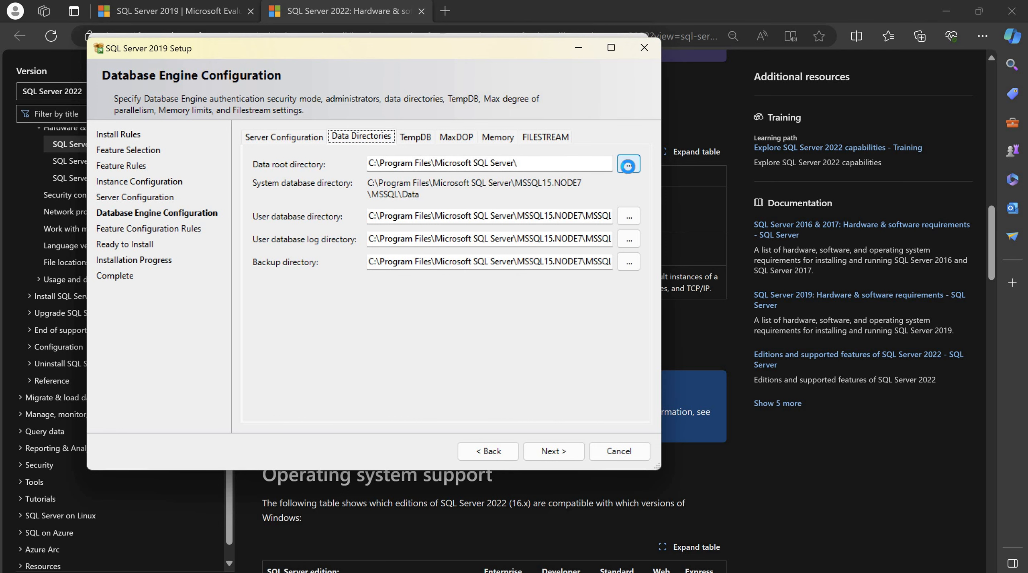
scroll(652, 287, "down", 8)
scroll(762, 362, "up", 6)
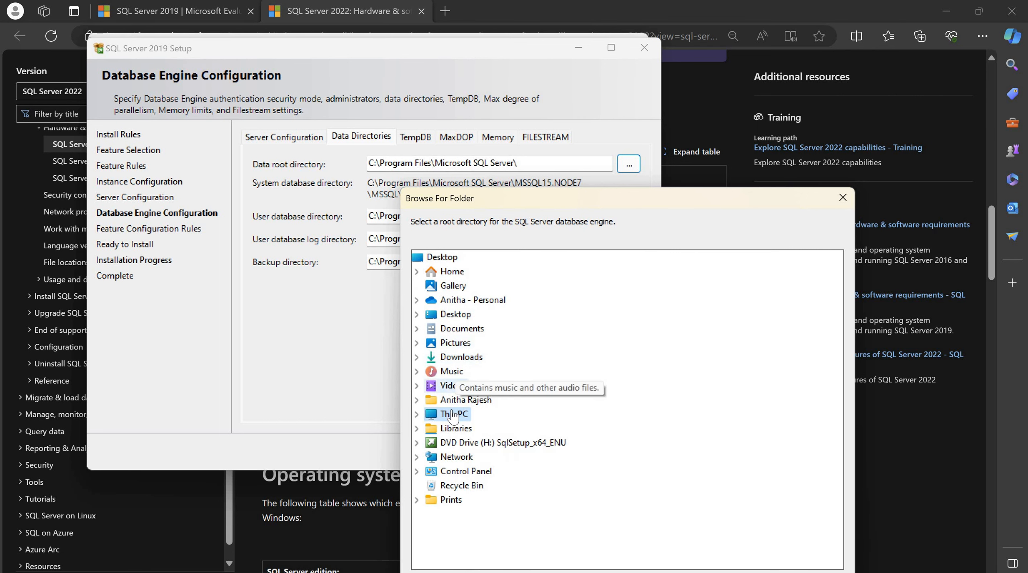
double_click(453, 414)
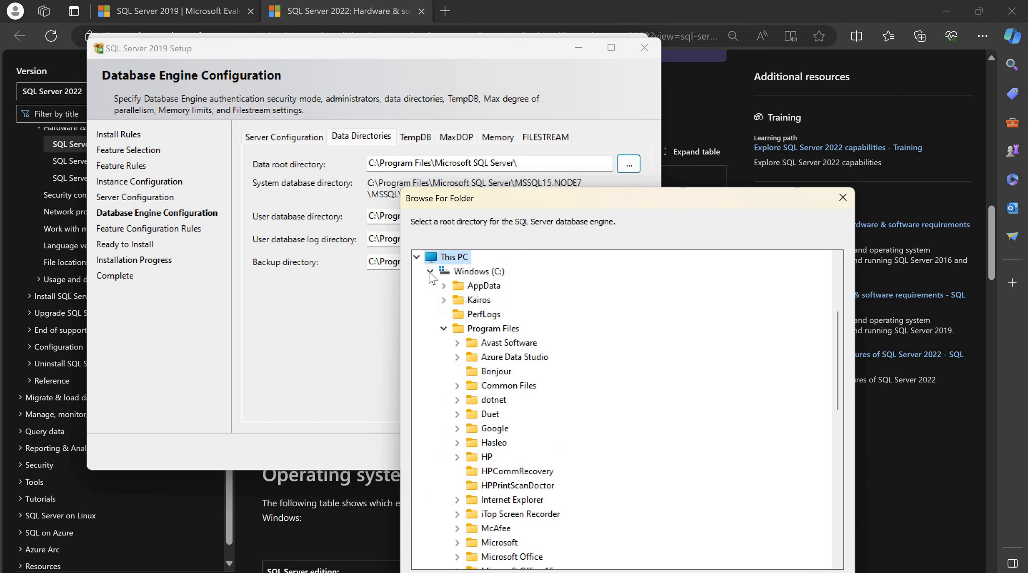
left_click(430, 272)
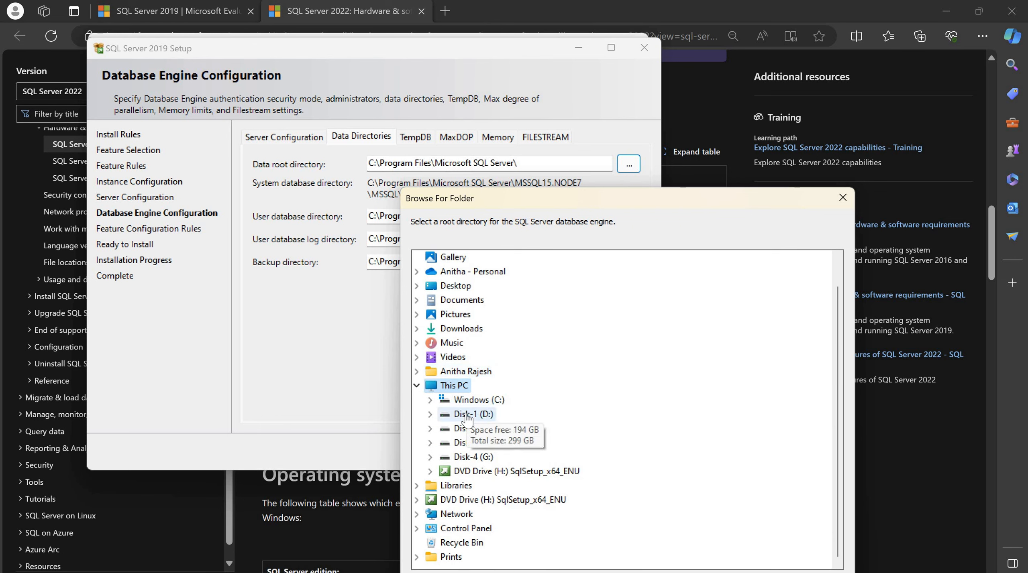
double_click(467, 418)
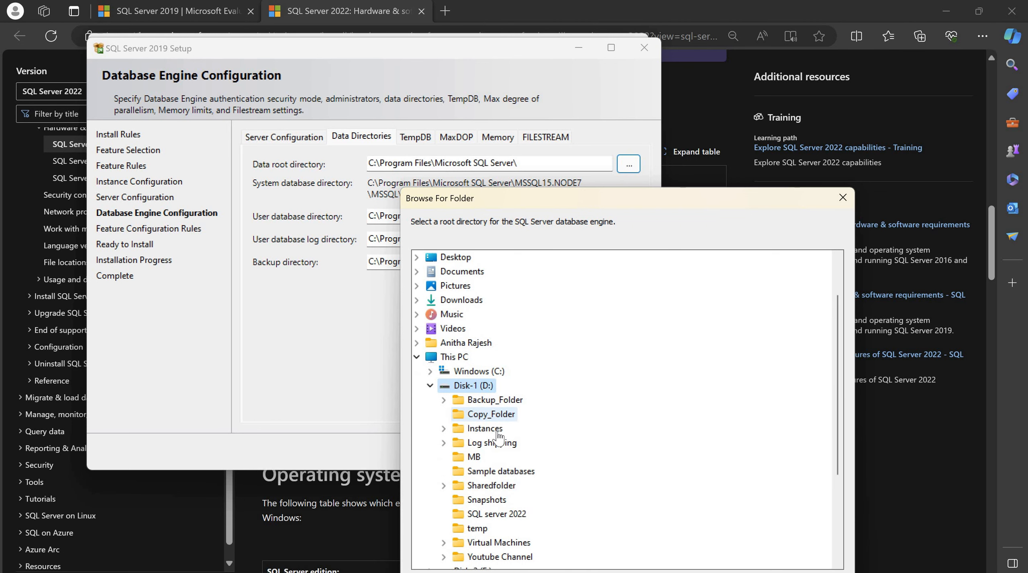
double_click(496, 431)
key("alt+m")
type("NODE7")
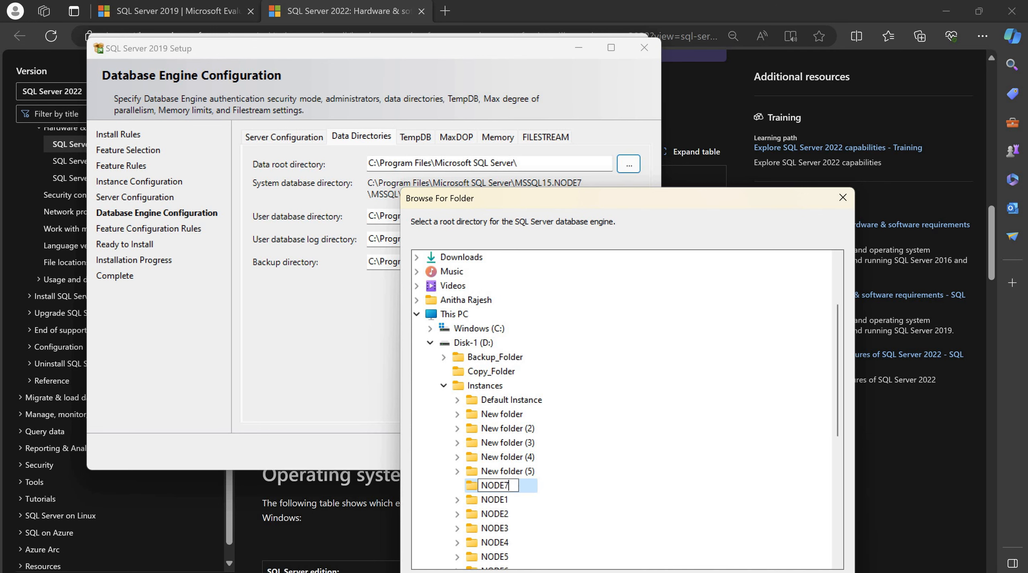
key("Return")
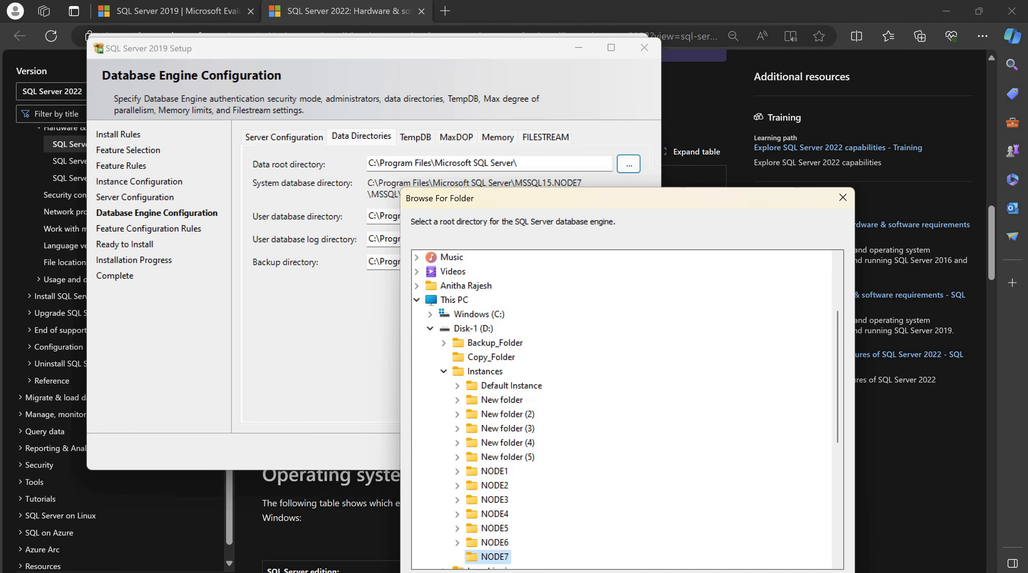
key("Return")
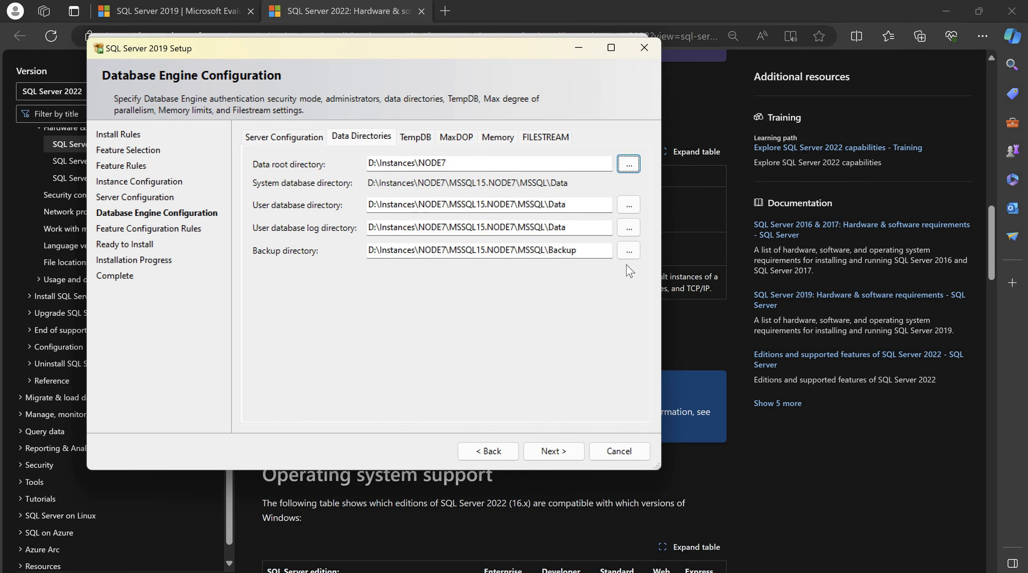
Change the user database log path to end in Log, then show PowerPoint's Types of Instances slide
left_click(584, 203)
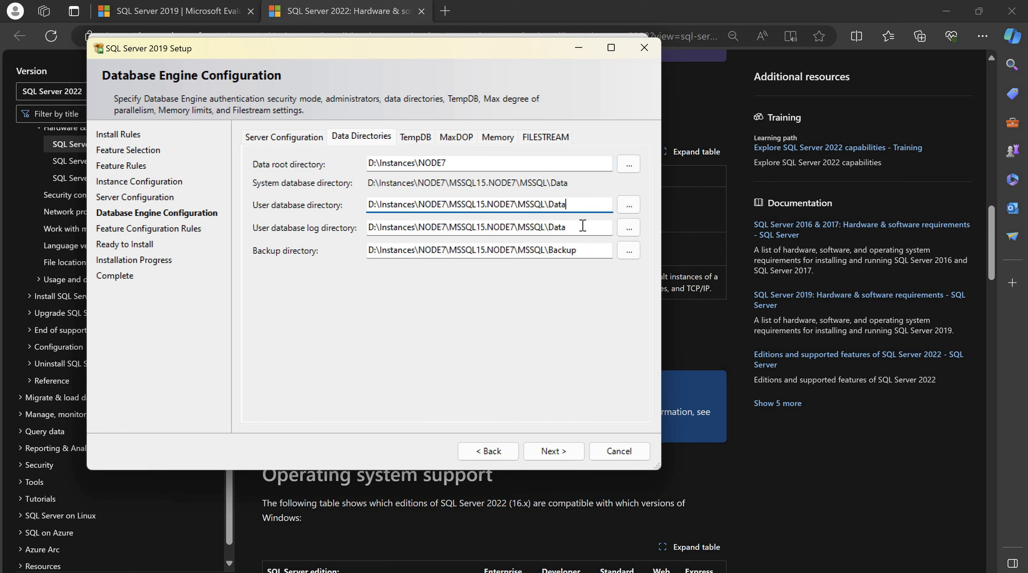
left_click(582, 226)
key("BackSpace")
key("BackSpace")
key("BackSpace")
key("BackSpace")
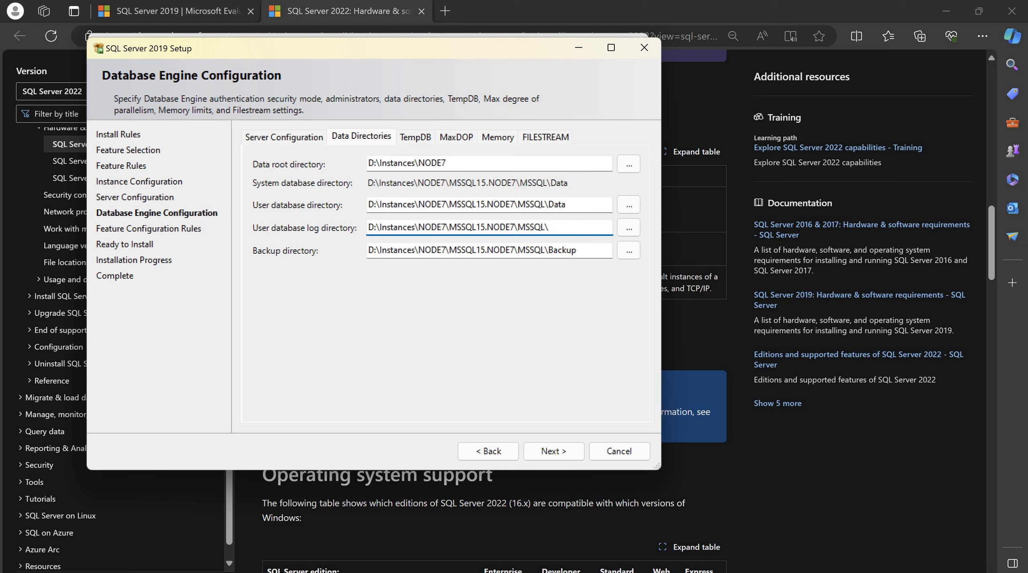
type("Log")
left_click(597, 253)
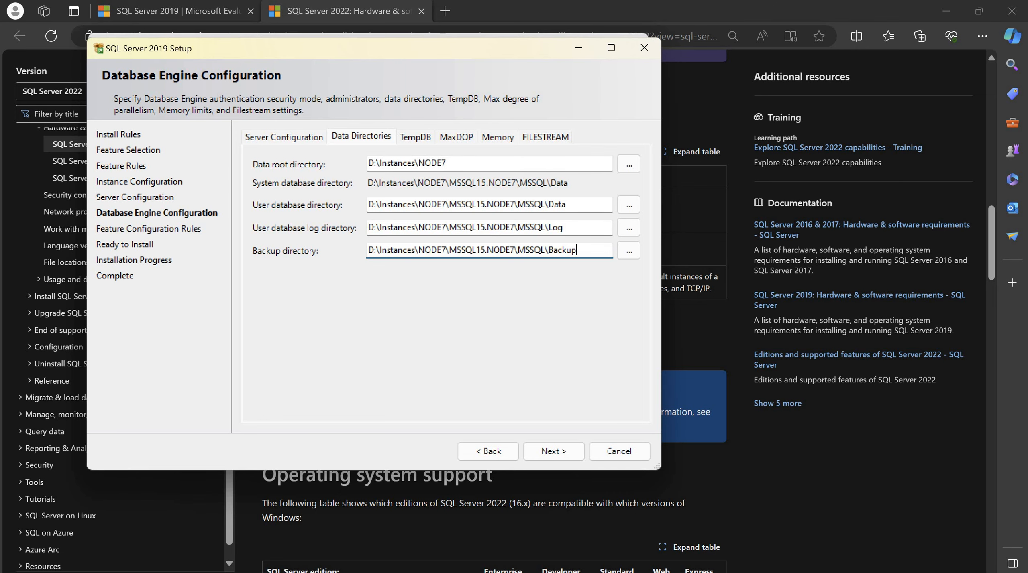
left_click(685, 558)
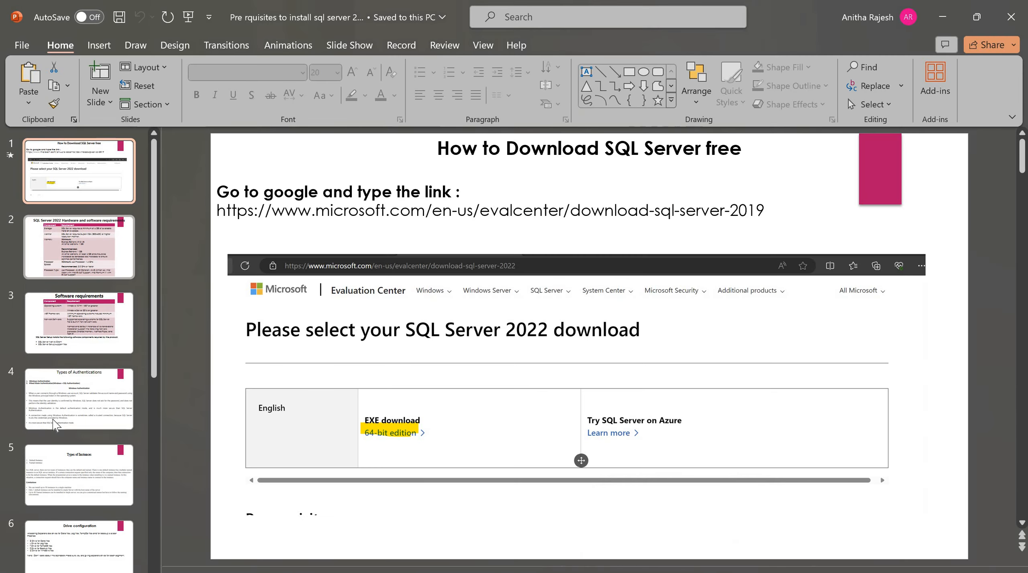
key("Down")
key("Down")
key("Down")
key("Down")
key("Down")
key("Down")
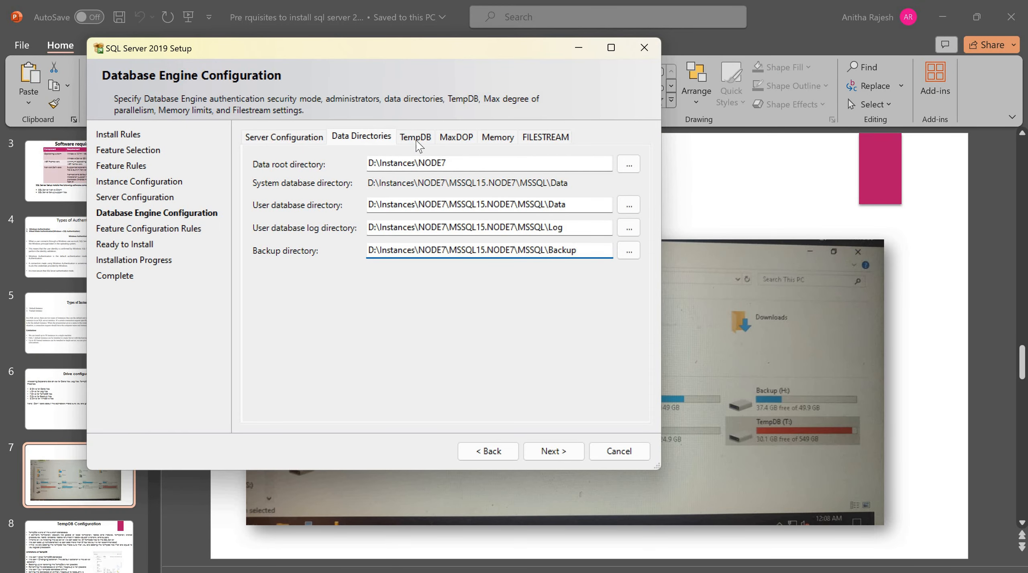
Replace the default TempDB data directory with a new D:\Instances\NODE7\TempDB folder
left_click(416, 138)
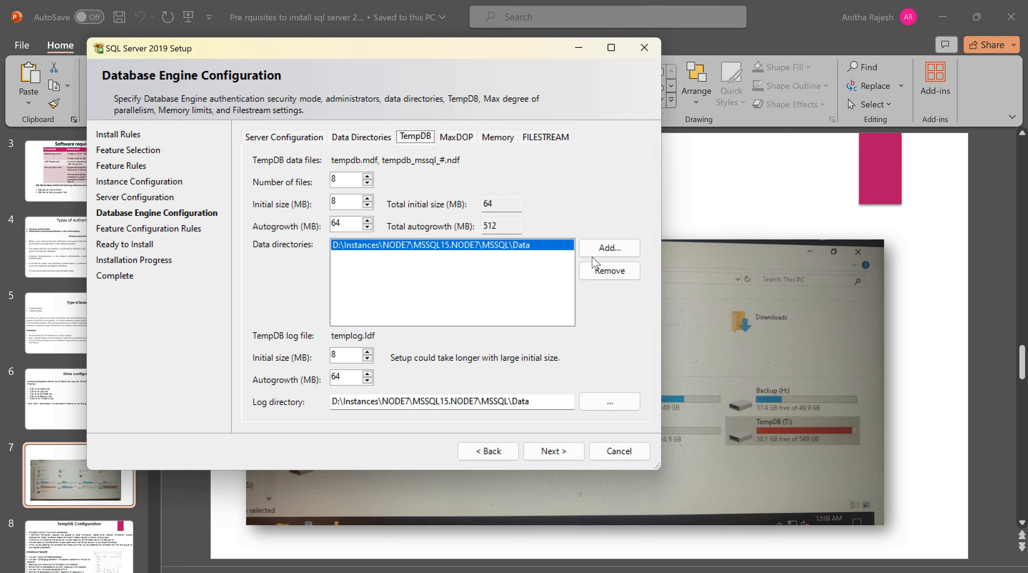
left_click(623, 276)
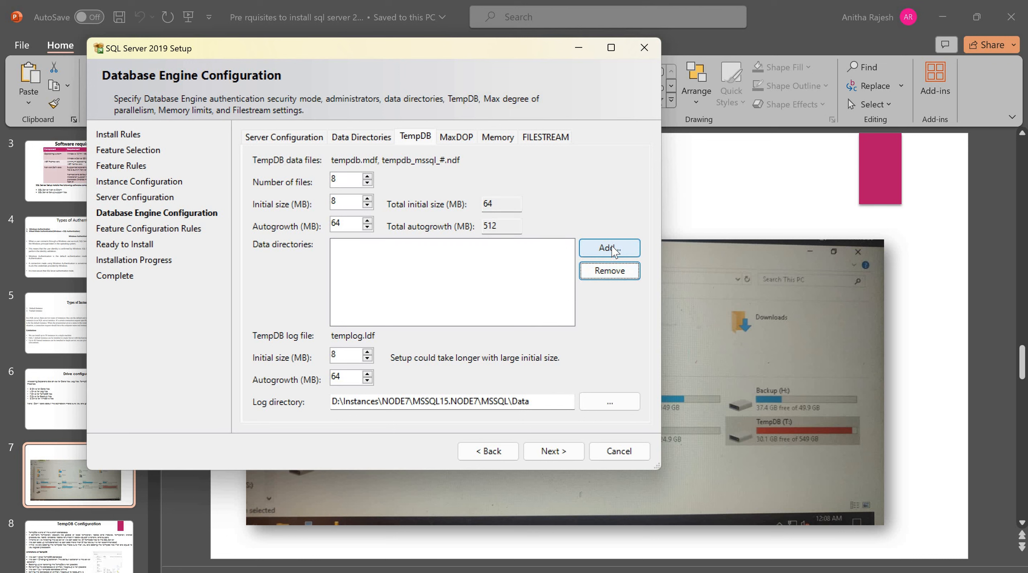
key("Return")
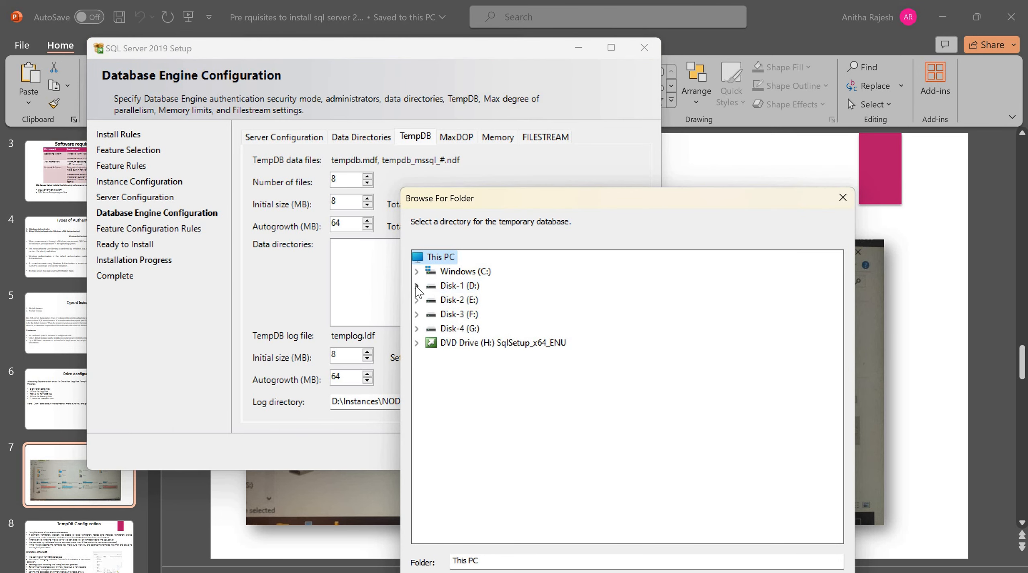
left_click(416, 286)
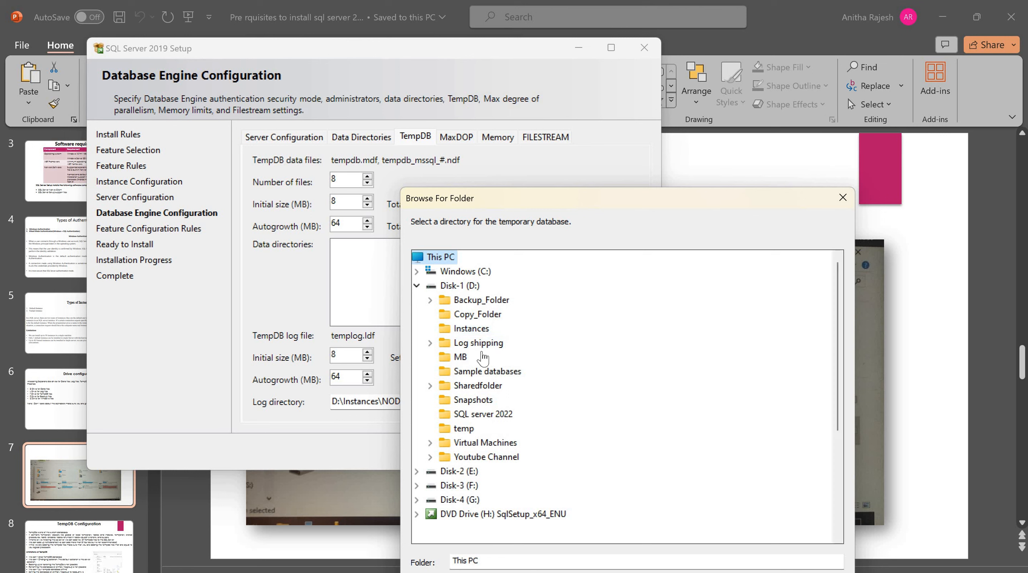
left_click(430, 328)
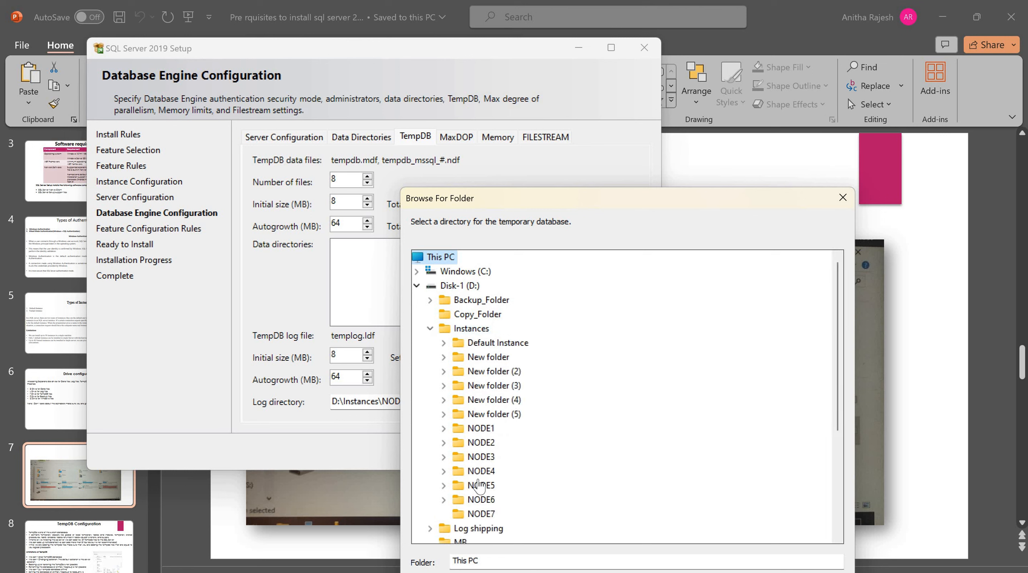
left_click(478, 515)
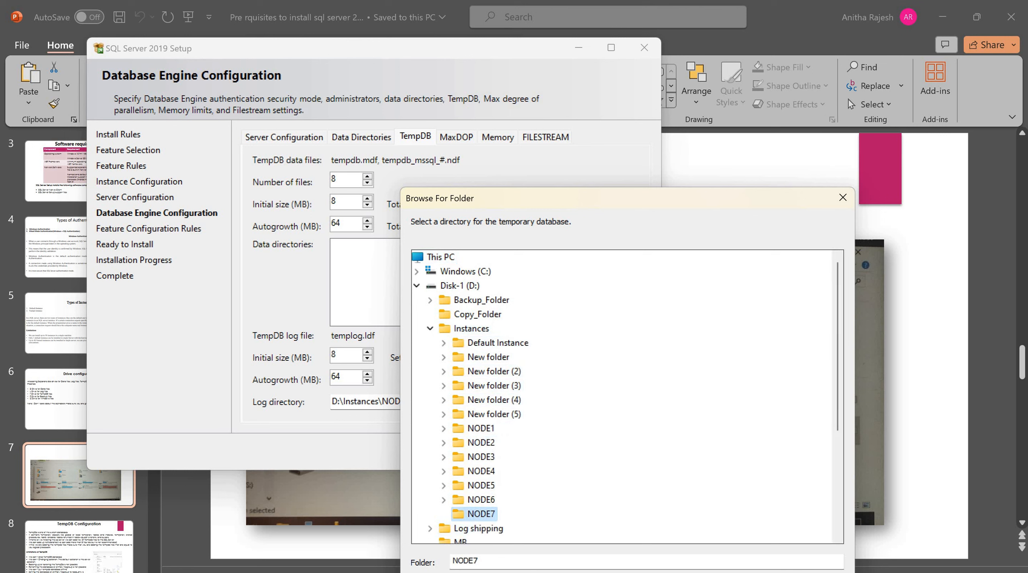
key("alt+m")
type("TempDB")
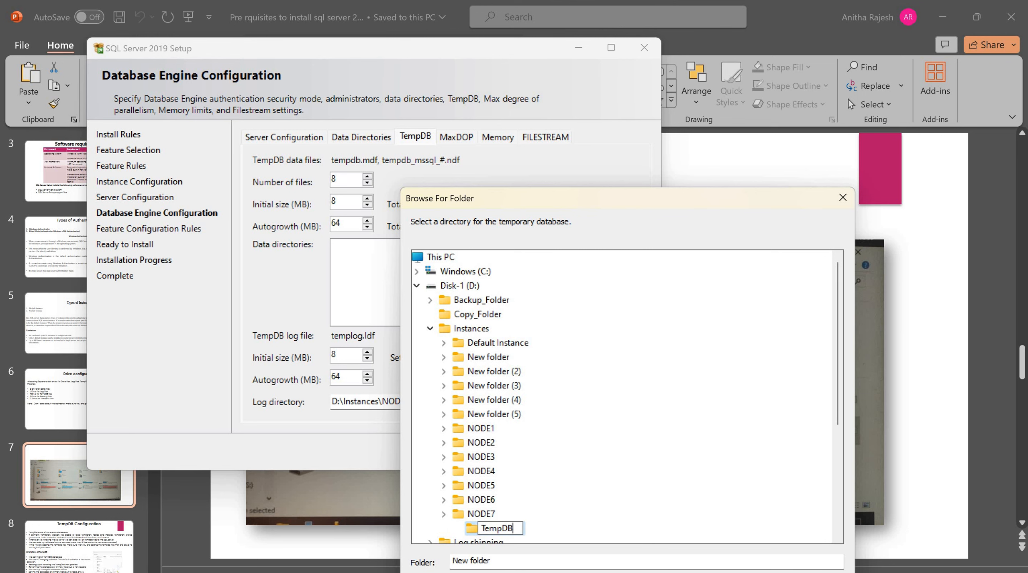
key("Return")
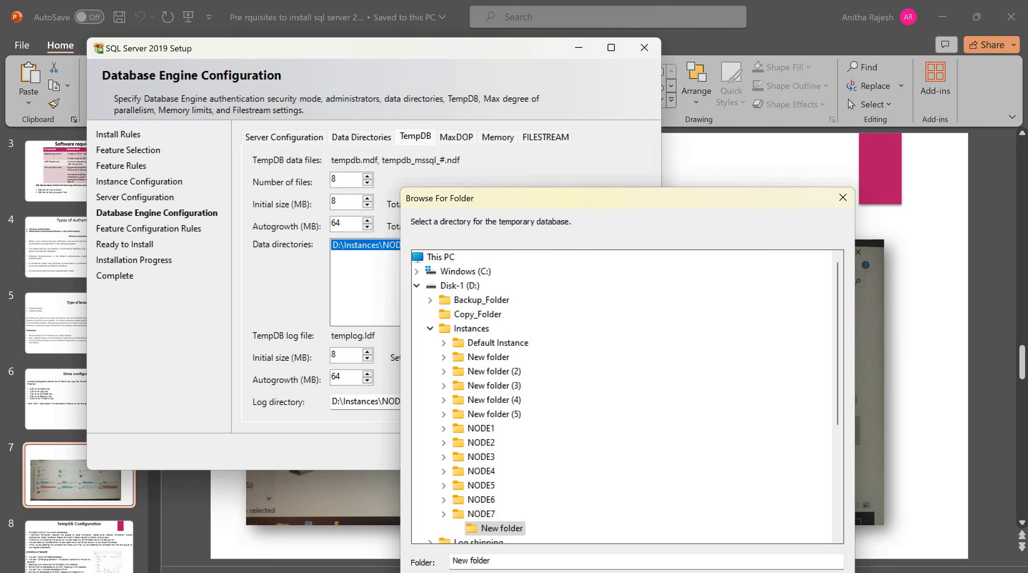
key("Return")
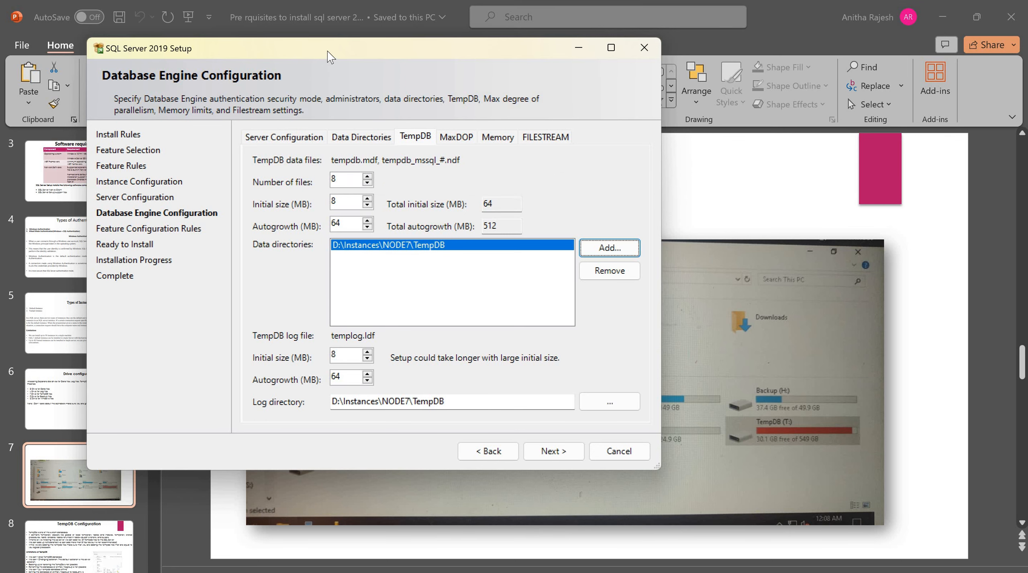
left_click_drag(328, 50, 368, 64)
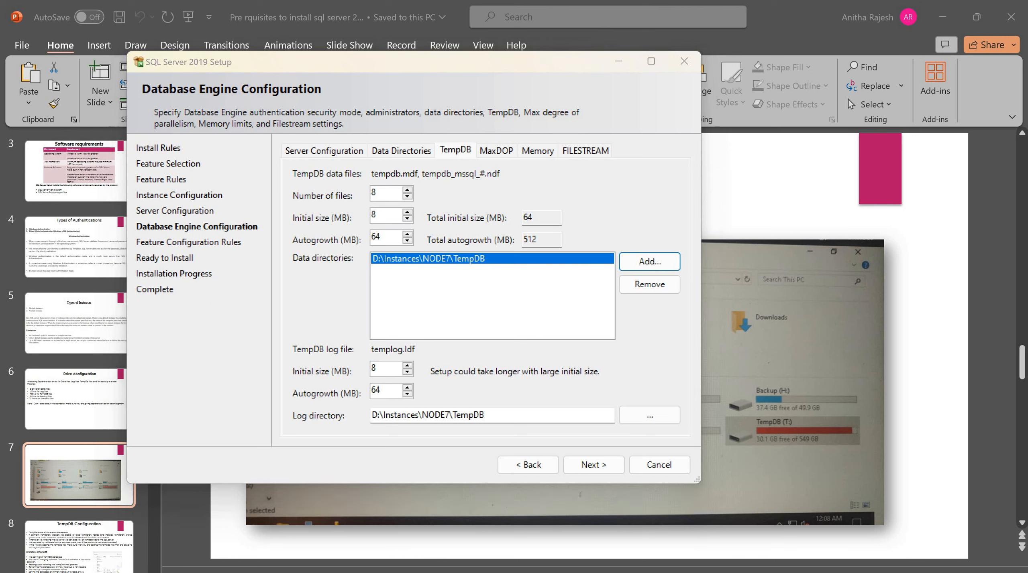
mouse_move(233, 570)
left_click(232, 571)
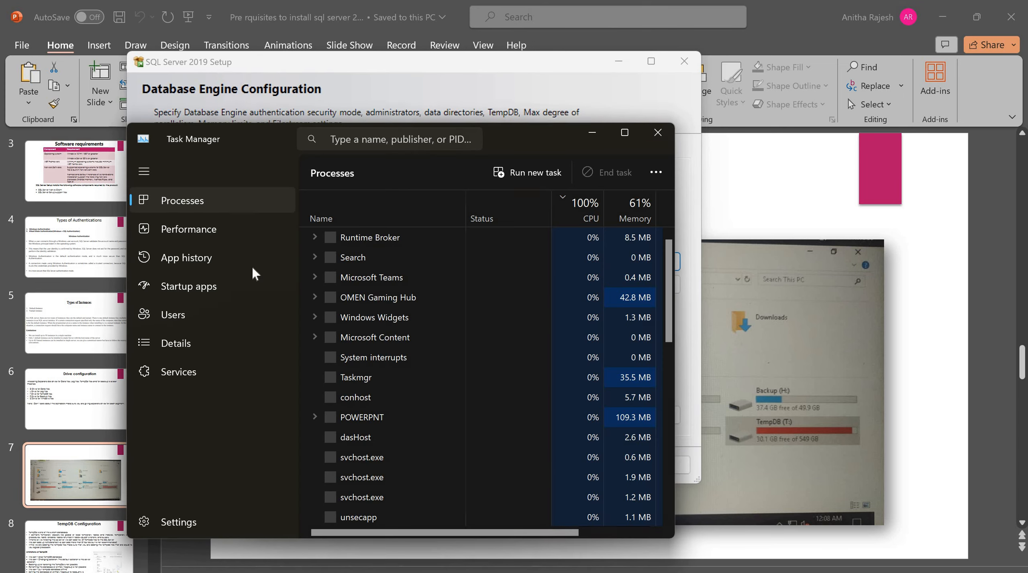
left_click(214, 228)
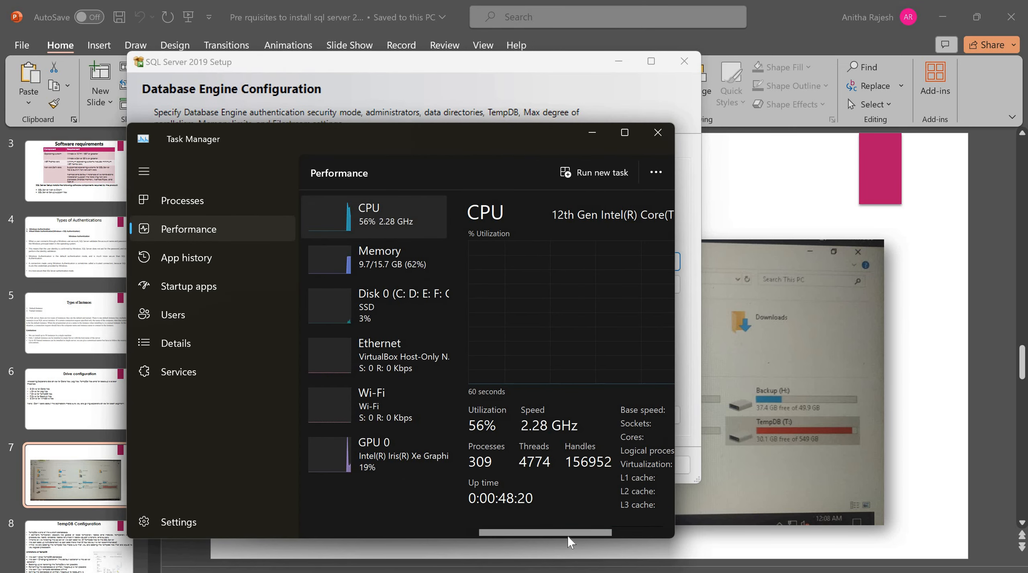
left_click_drag(567, 536, 626, 497)
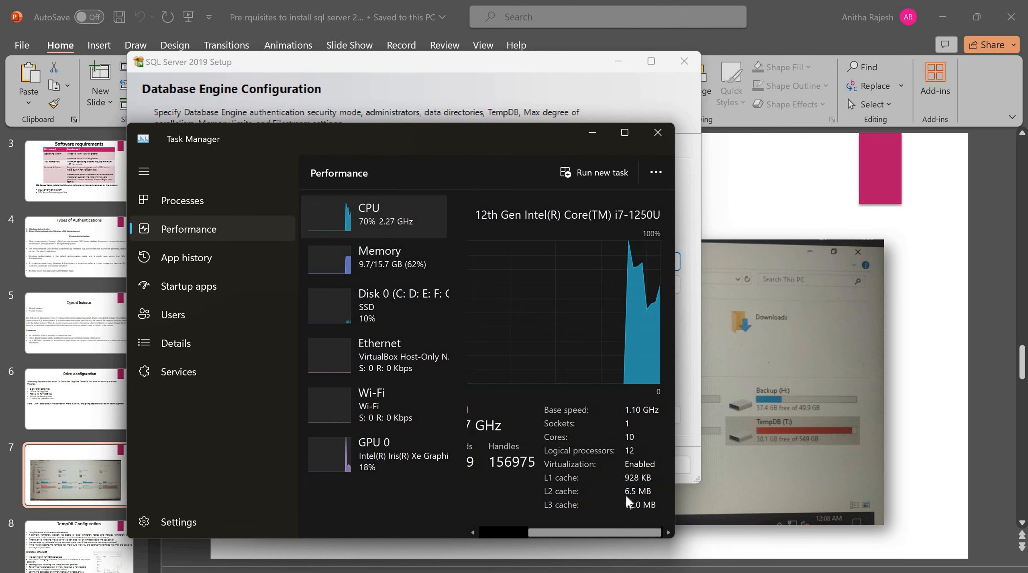
left_click(654, 134)
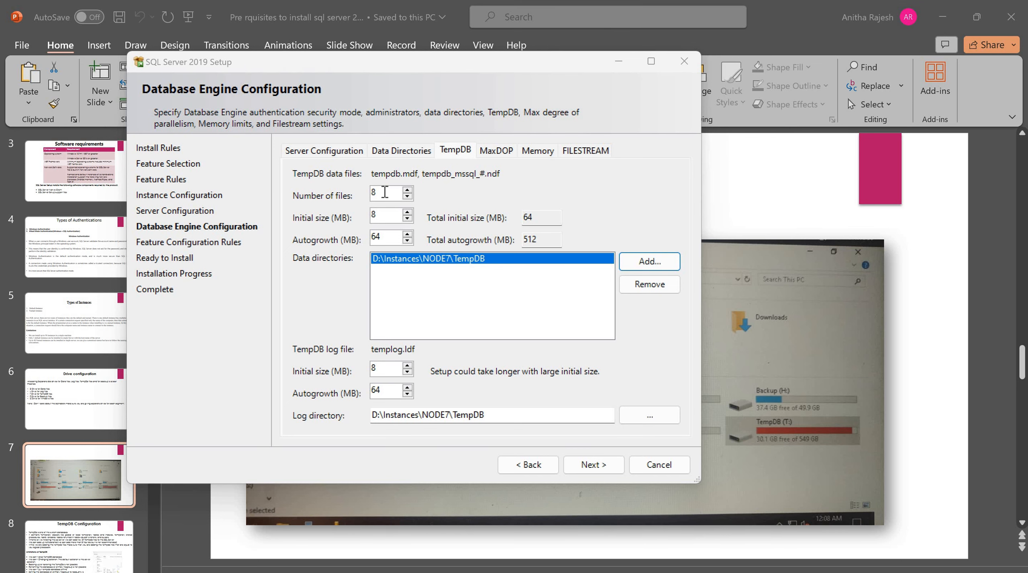
Advance the PowerPoint deck to slide 9 with the TempDB file listing, then return to Setup
left_click(72, 471)
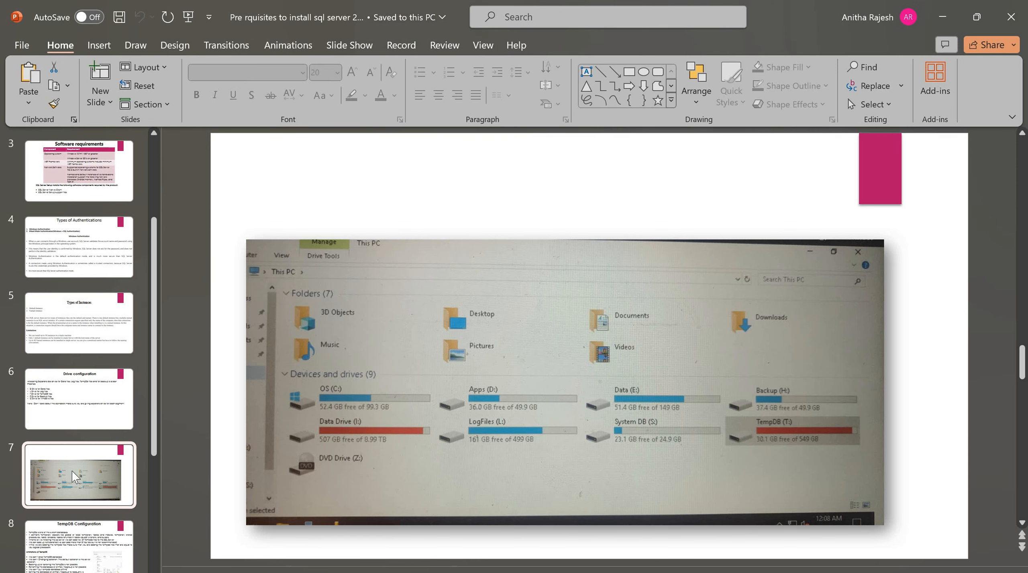
key("Down")
key("Down")
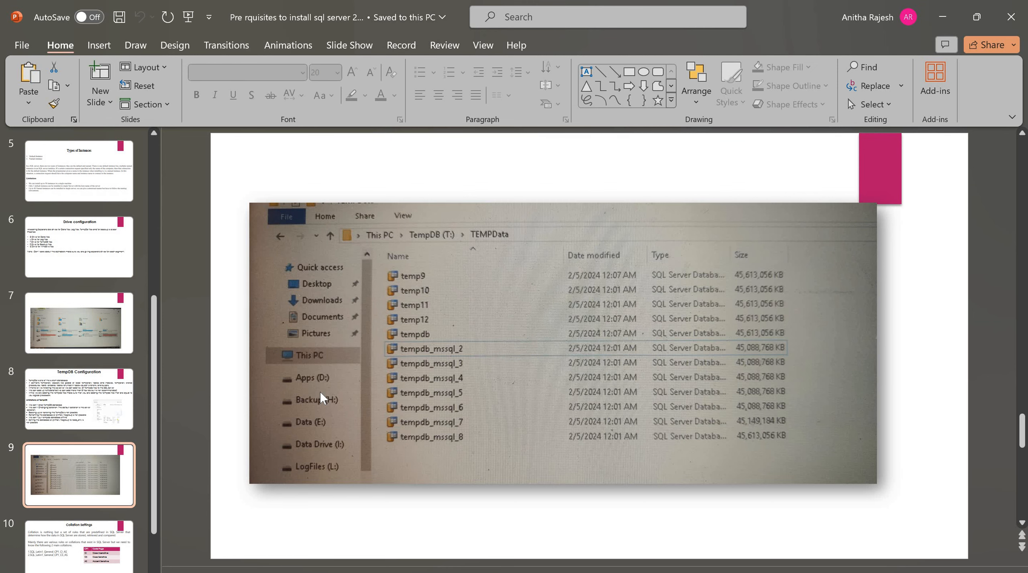
key("alt+Tab")
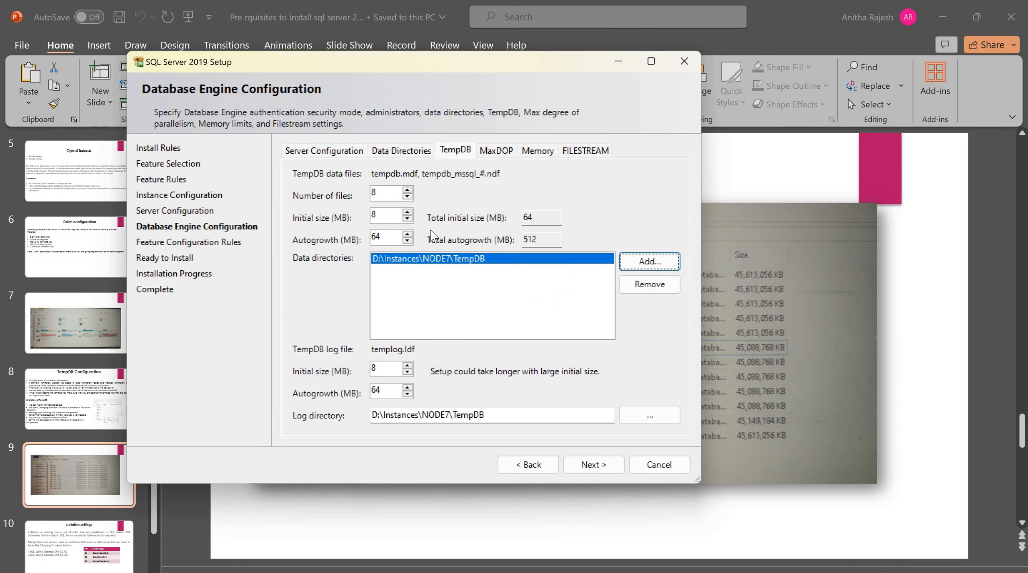
Change MaxDOP from 6 to 0, view the Memory tab, and check memory in Task Manager
left_click(396, 193)
left_click(497, 154)
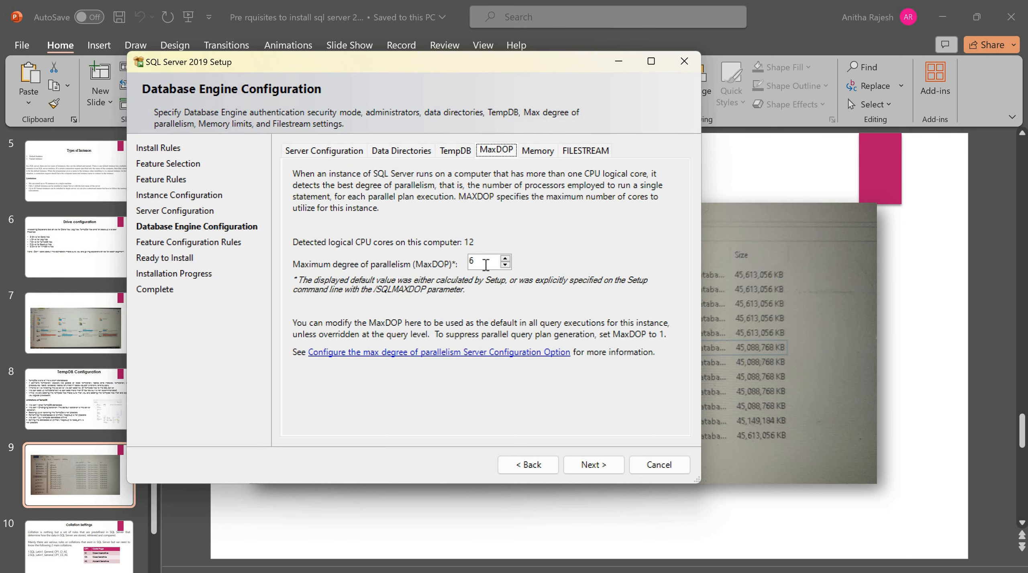
double_click(471, 262)
type("0")
left_click(541, 152)
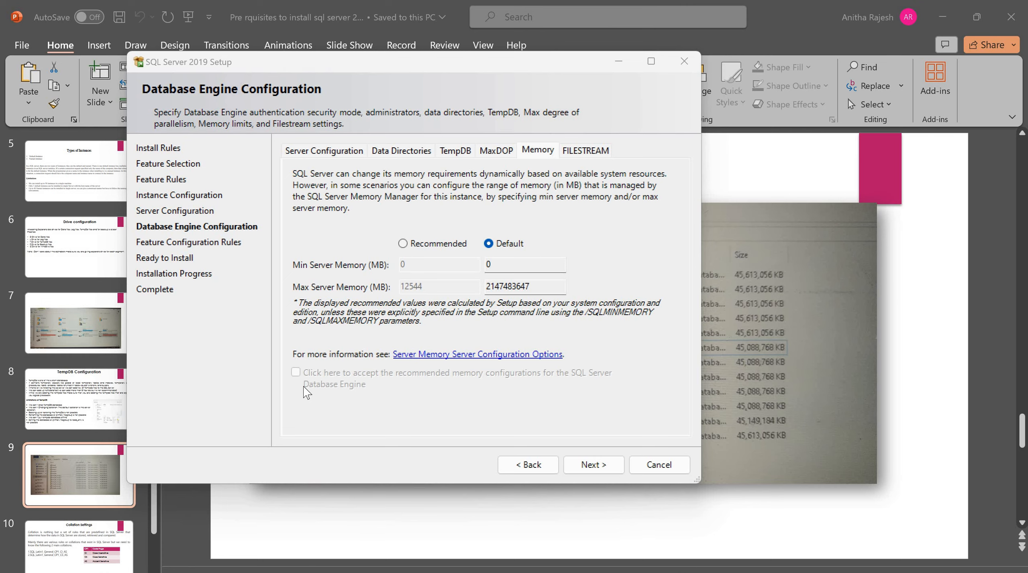
key("ctrl+shift+Escape")
After checking Task Manager memory, choose Recommended and set max server memory to 12000 MB
left_click(210, 230)
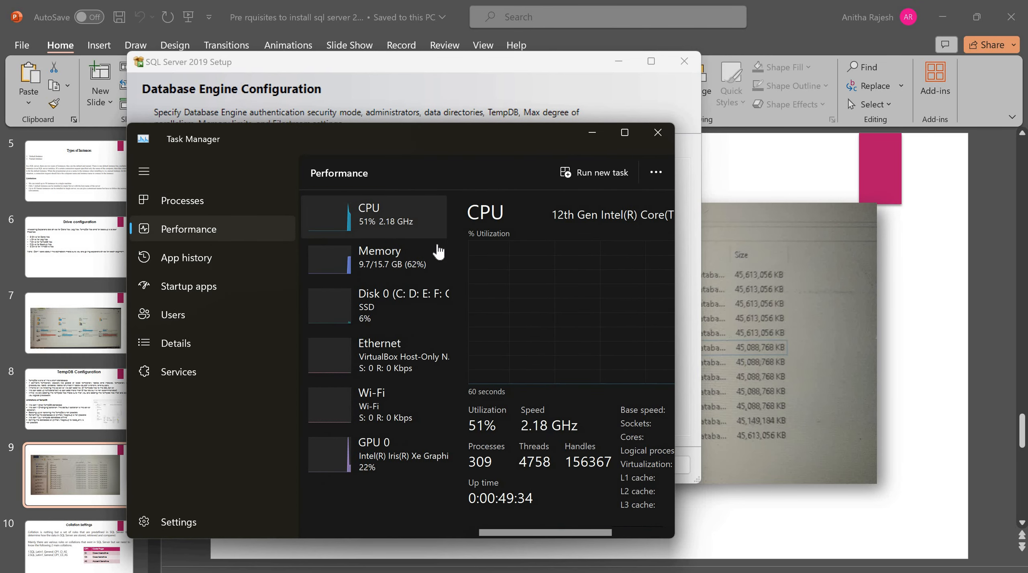
left_click(661, 133)
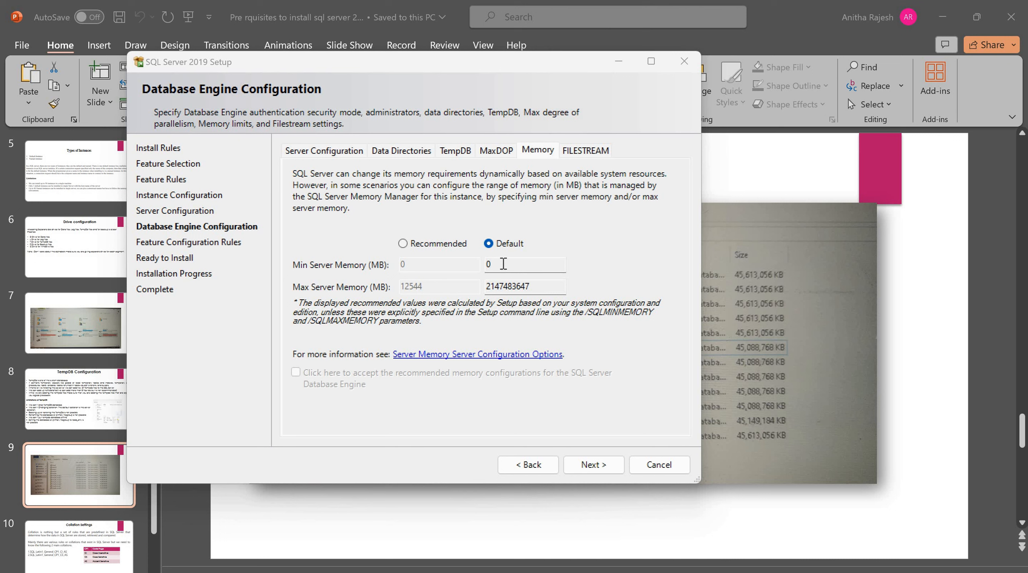
left_click(502, 264)
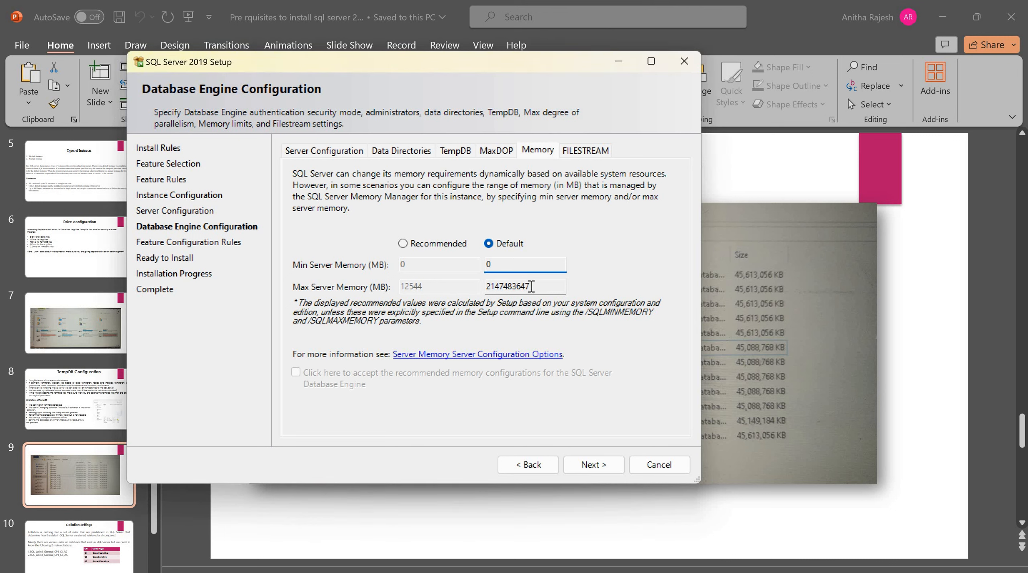
key("Tab")
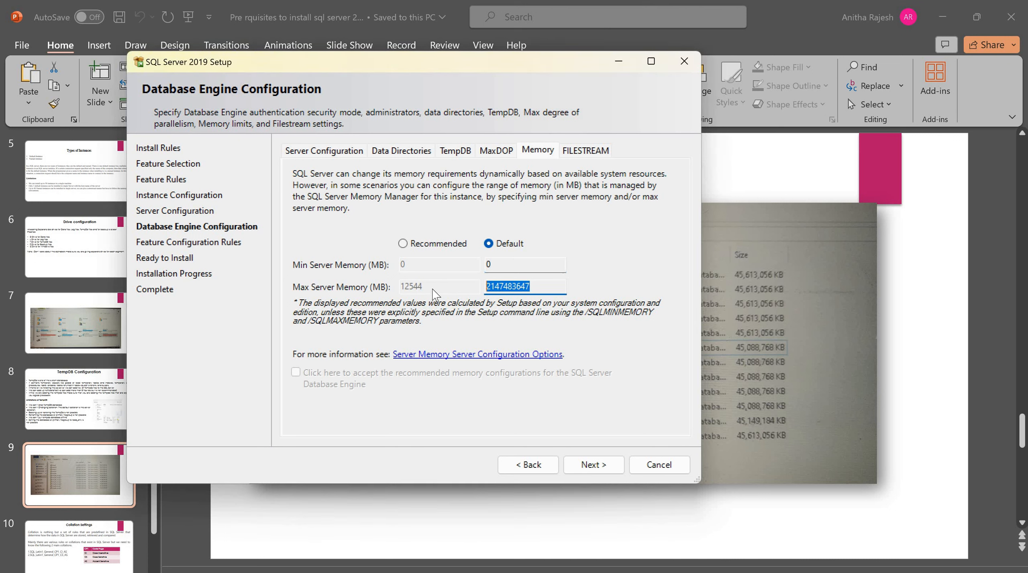
left_click(402, 244)
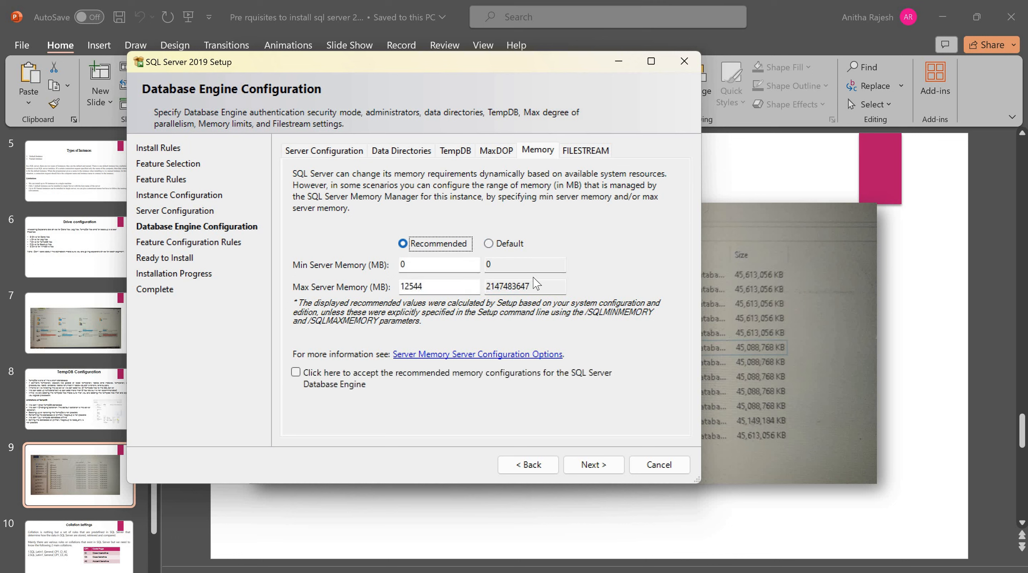
left_click(446, 289)
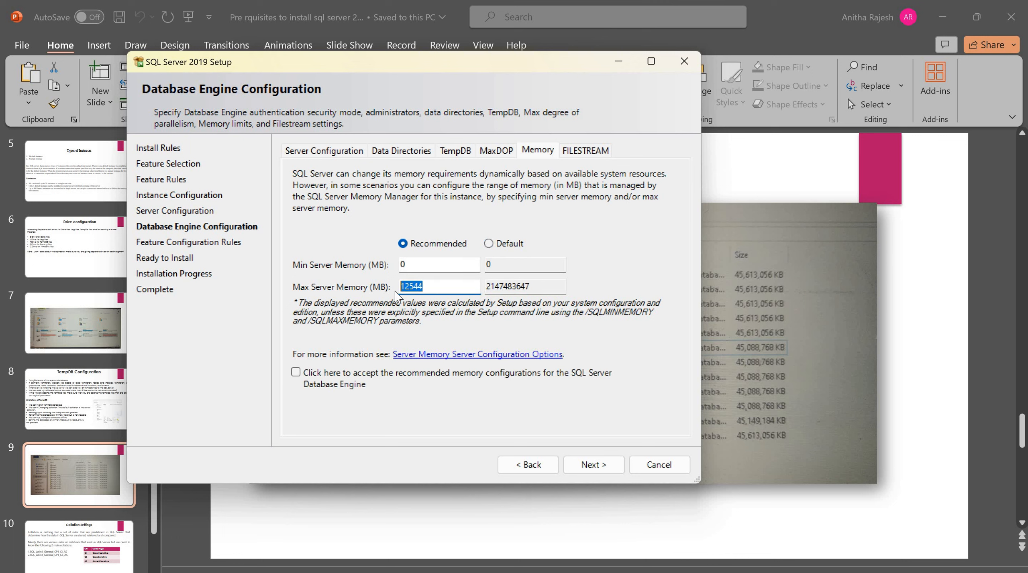
type("12000")
On the Memory tab, tick the checkbox accepting the recommended memory configurations
left_click(588, 149)
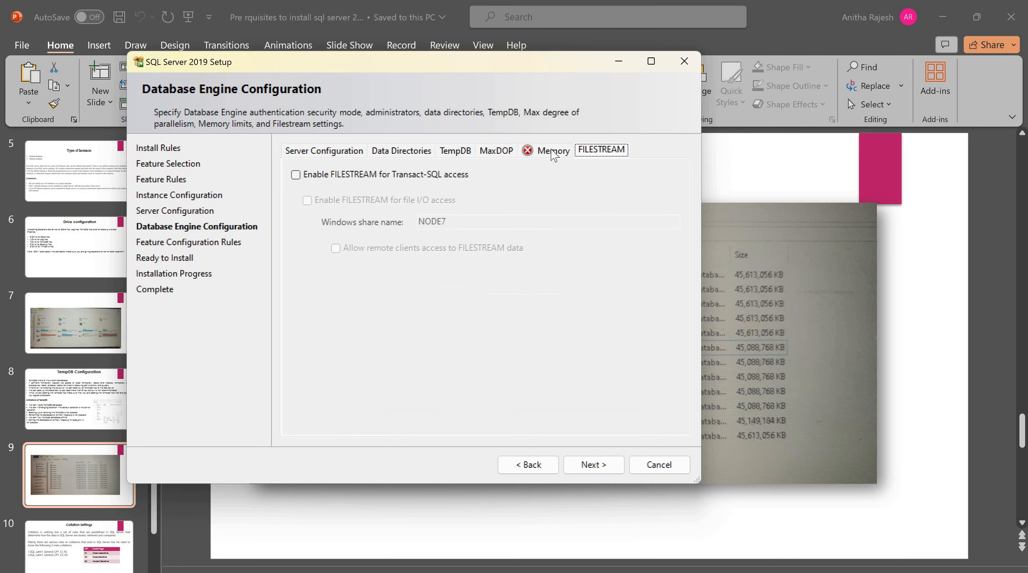
left_click(550, 149)
left_click(332, 382)
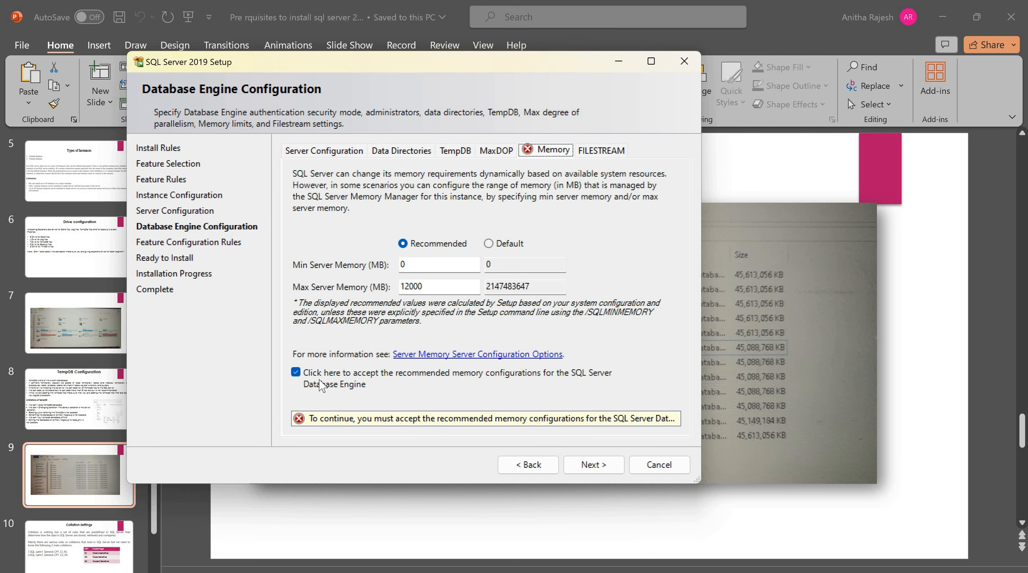
left_click(295, 372)
left_click(296, 372)
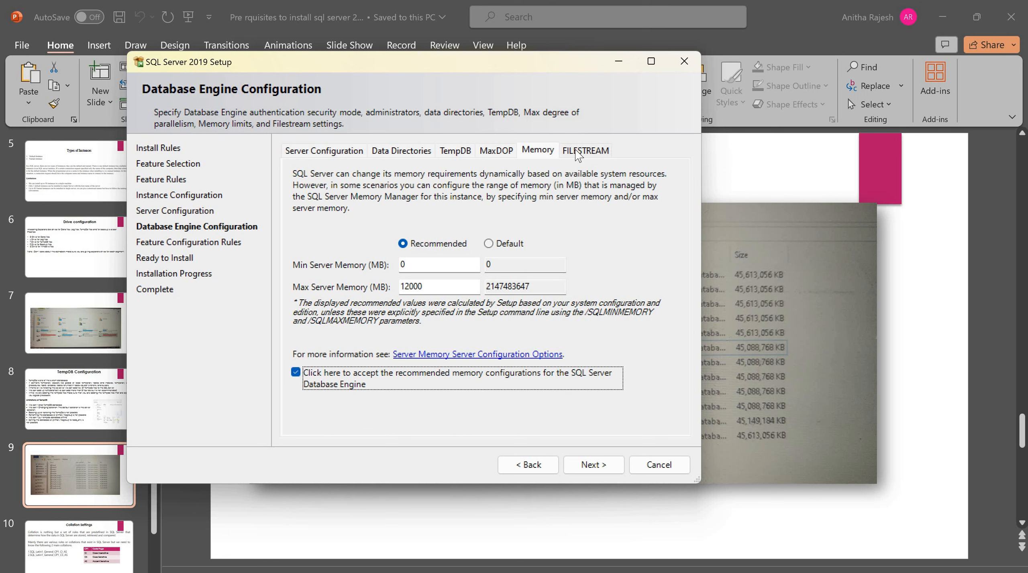
On the FILESTREAM tab, enable then disable Transact-SQL access, leaving FILESTREAM off
left_click(576, 152)
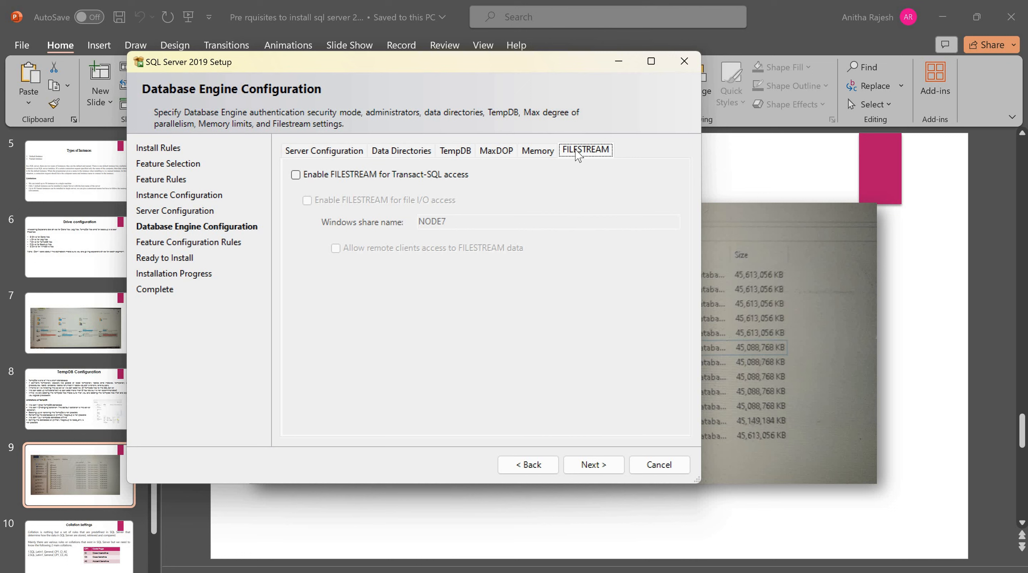
left_click(296, 175)
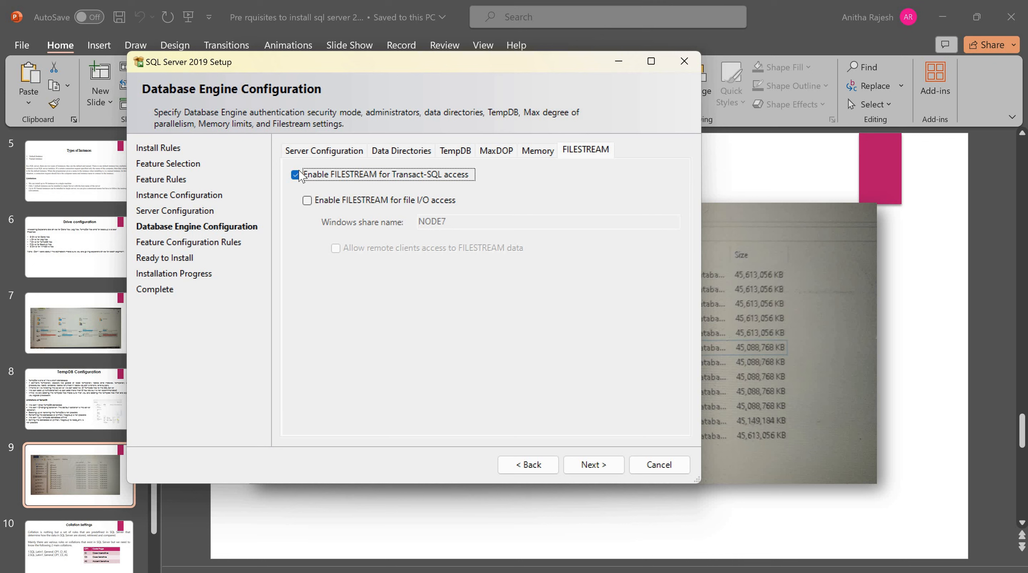
left_click(373, 177)
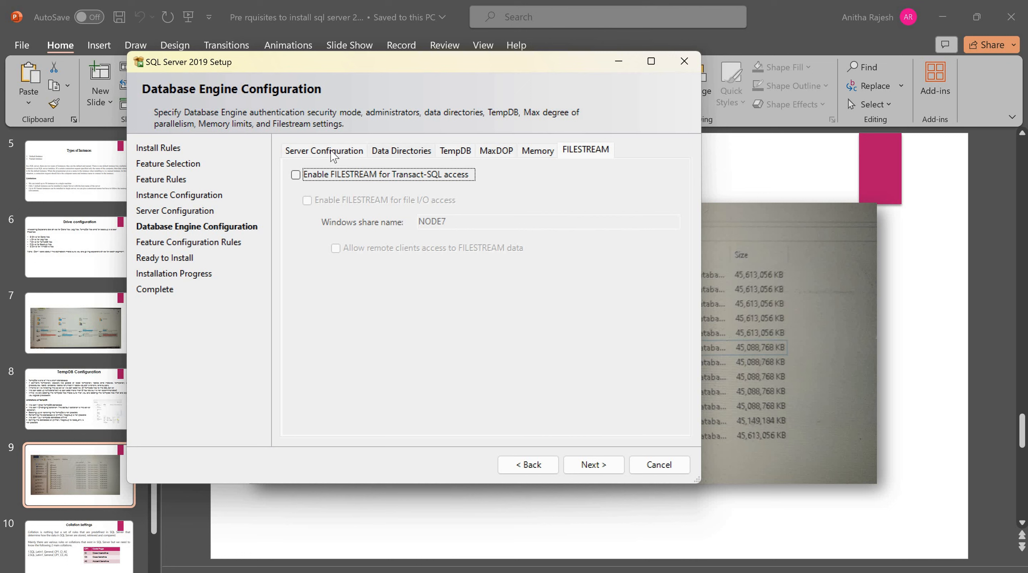
Review the Data Directories, TempDB, MaxDOP, Memory and FILESTREAM tabs, ending on Server Configuration
left_click(401, 150)
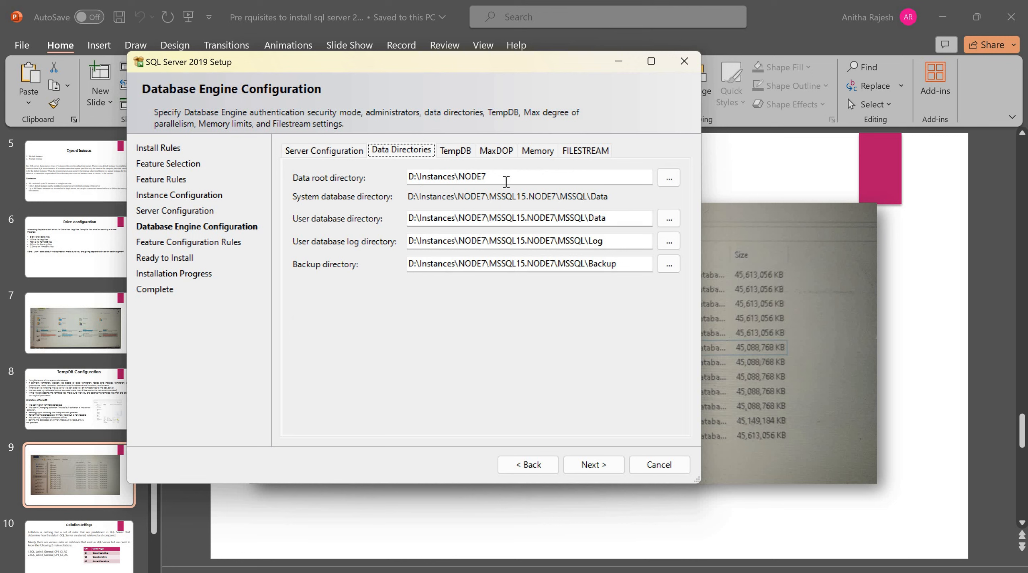
left_click(455, 149)
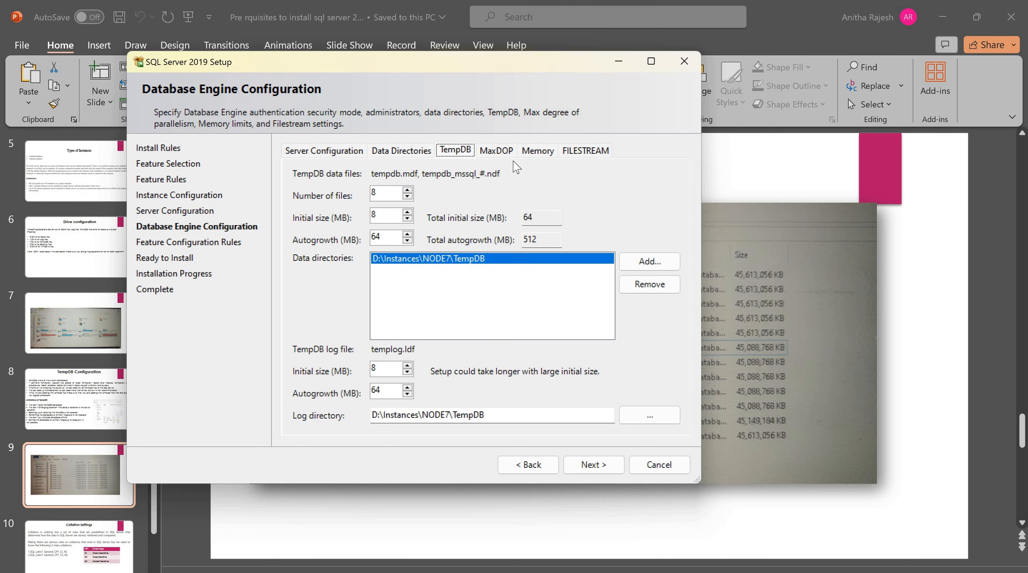
left_click(505, 151)
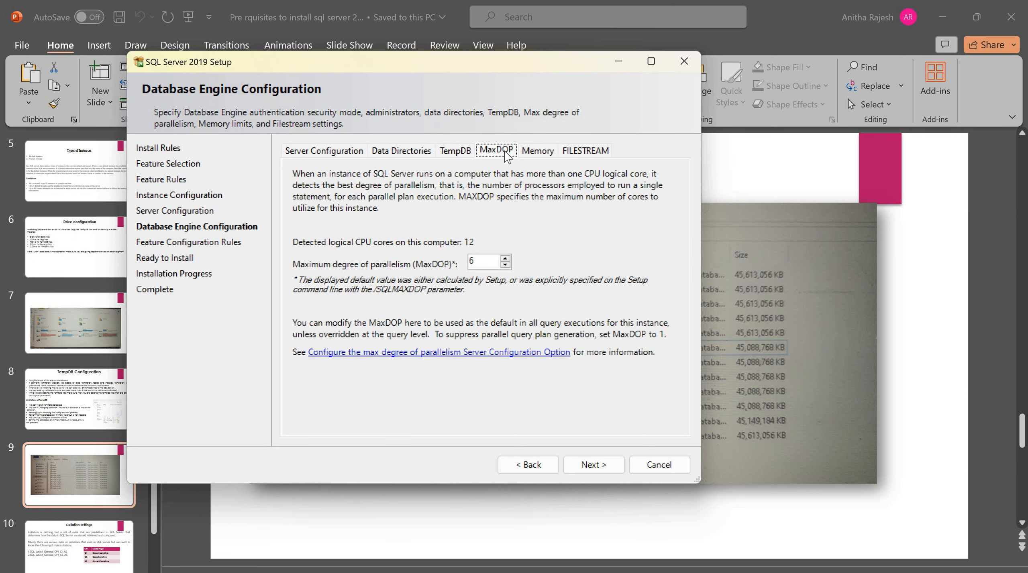
left_click(534, 151)
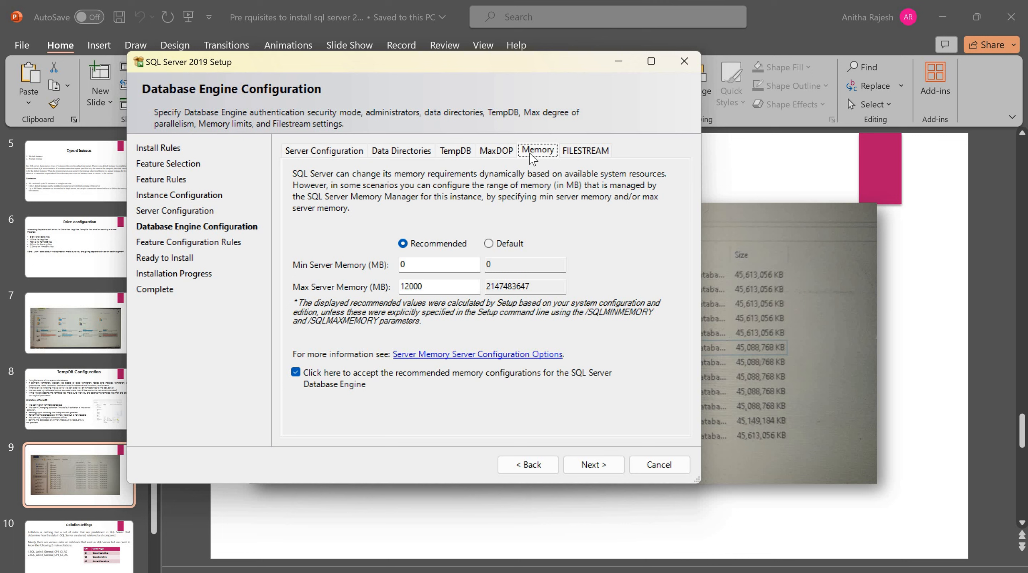
left_click(594, 149)
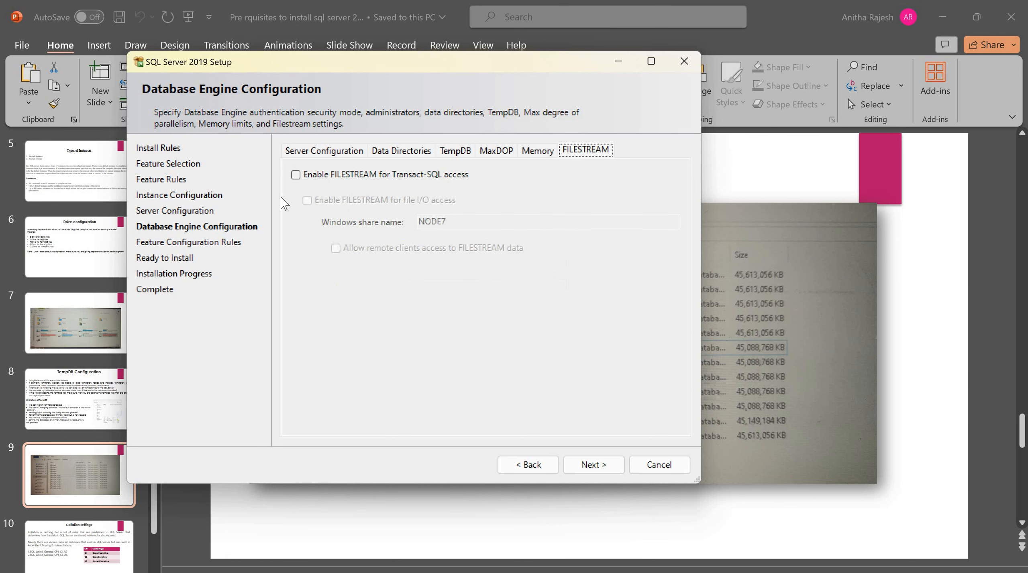
left_click(306, 153)
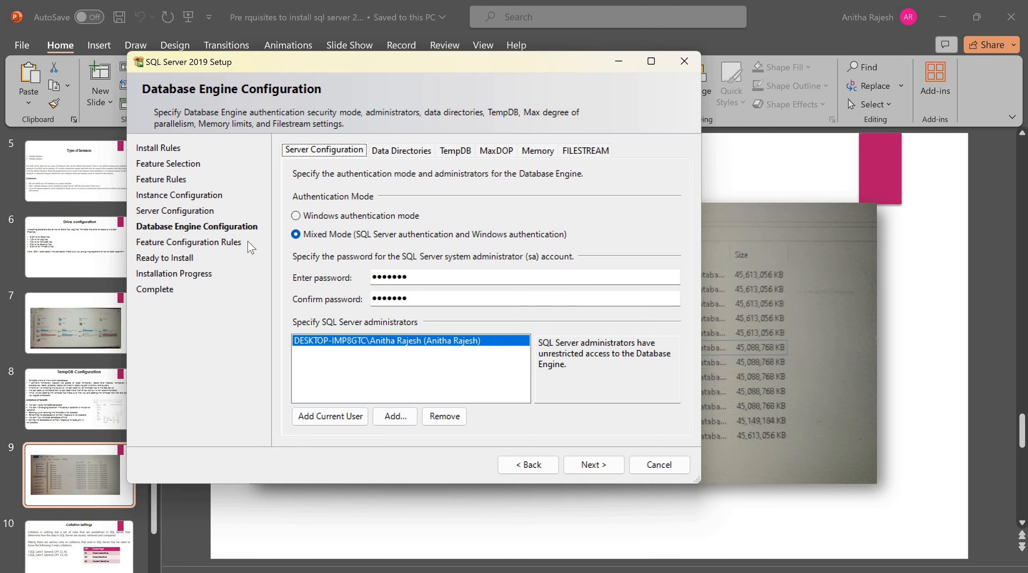
Review the NODE7 settings on the Ready to Install summary and start the installation
left_click(584, 465)
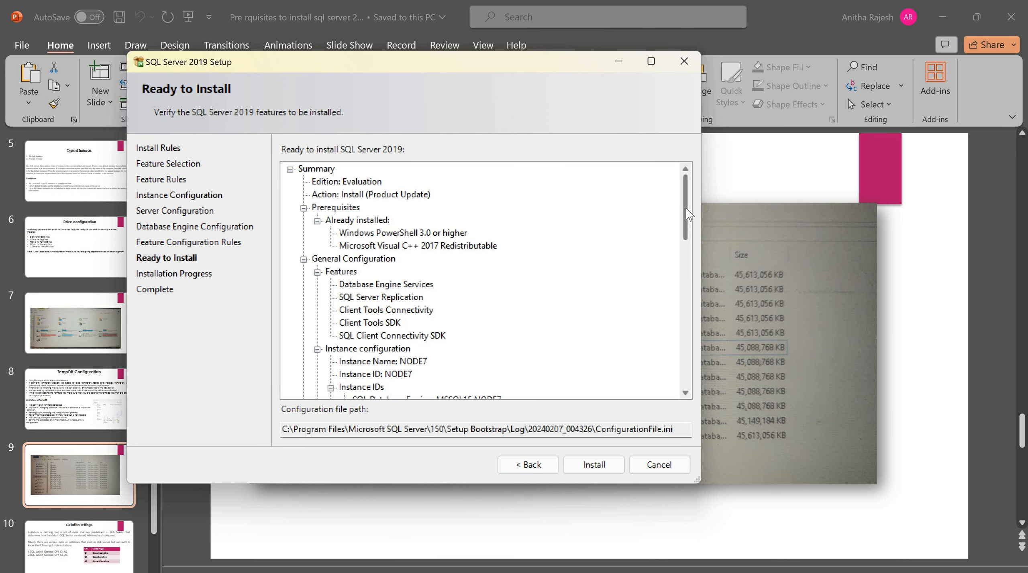
scroll(685, 229, "down", 6)
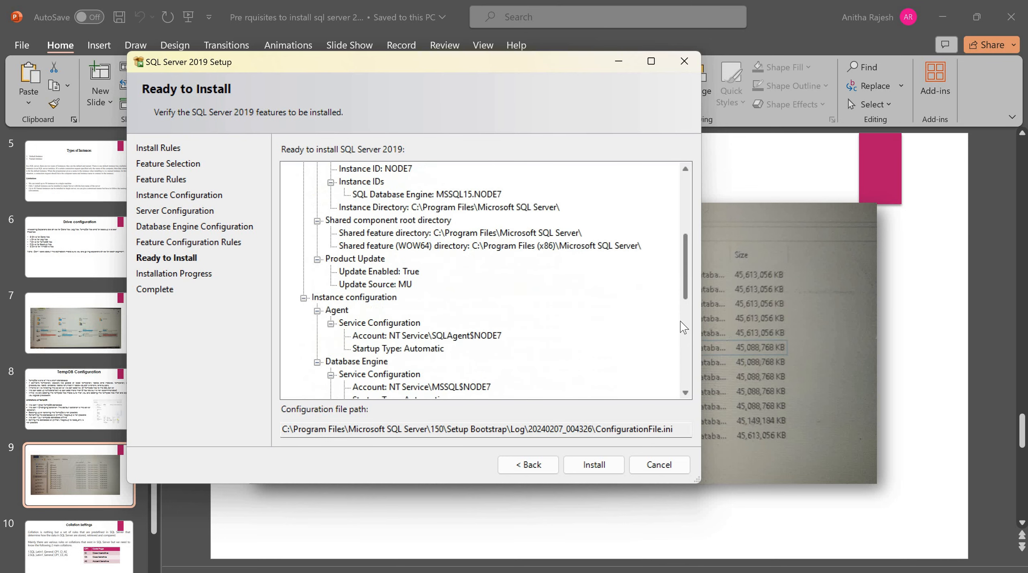
scroll(681, 339, "down", 5)
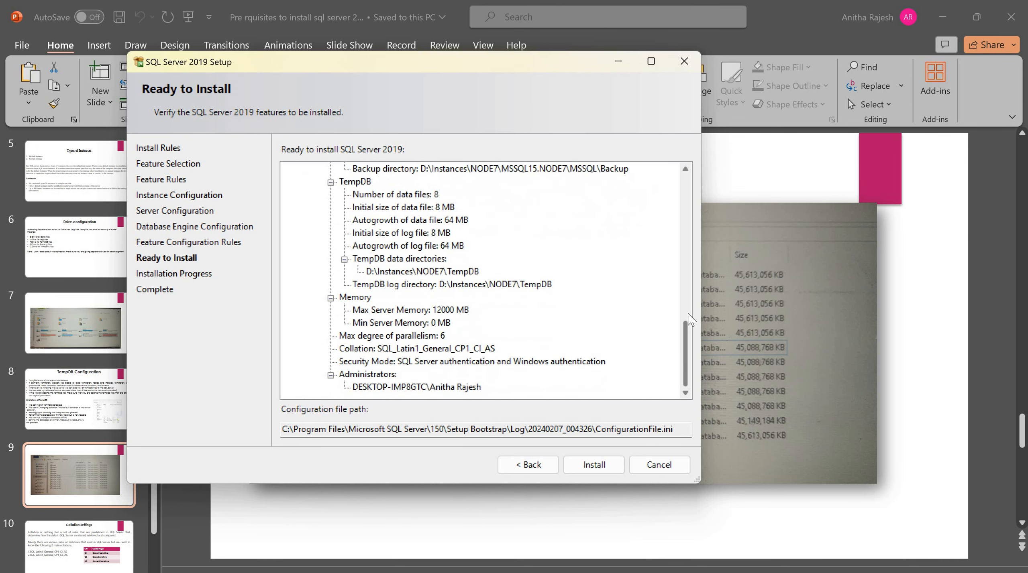
scroll(689, 269, "up", 11)
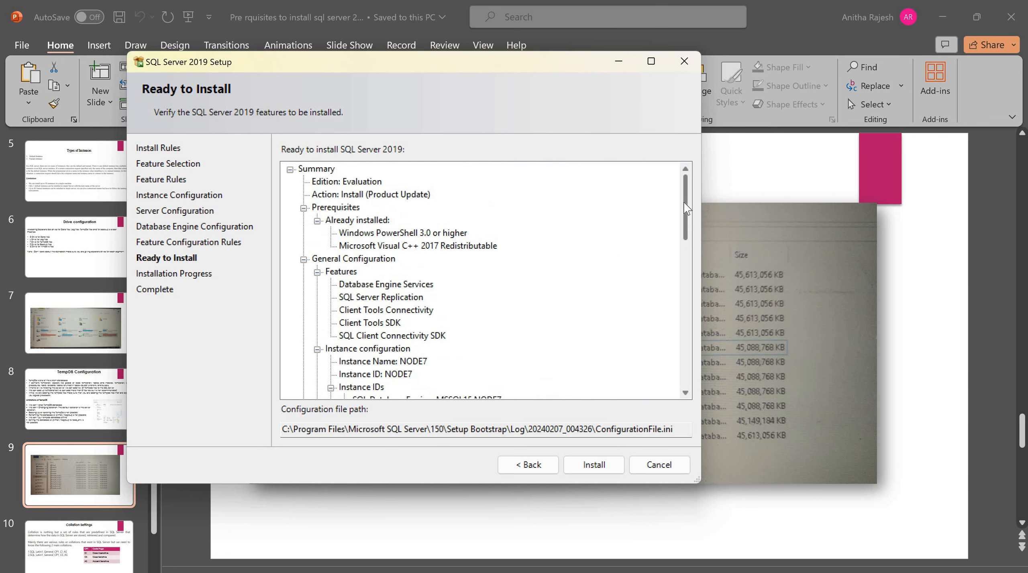
scroll(686, 231, "down", 8)
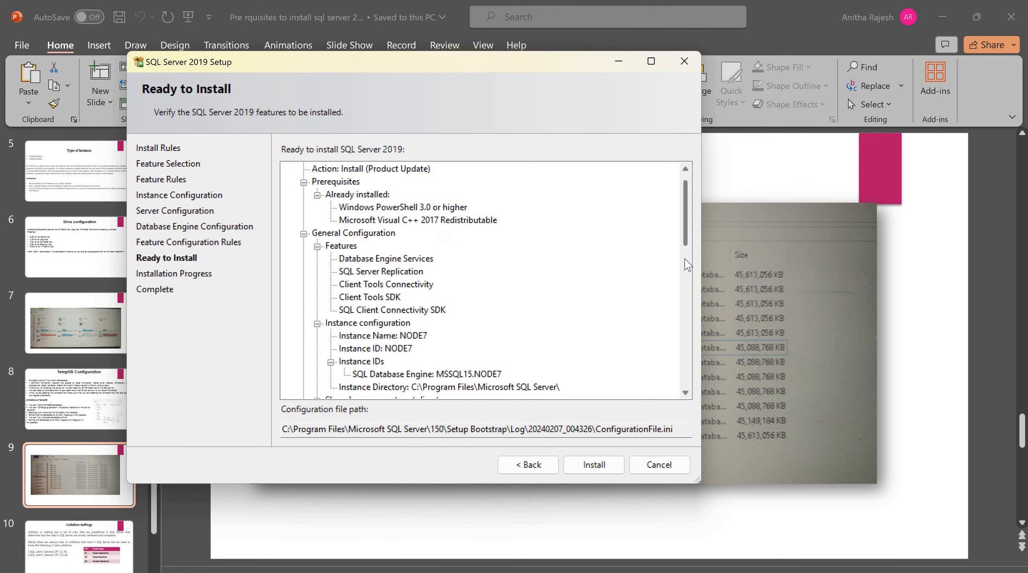
scroll(689, 346, "down", 5)
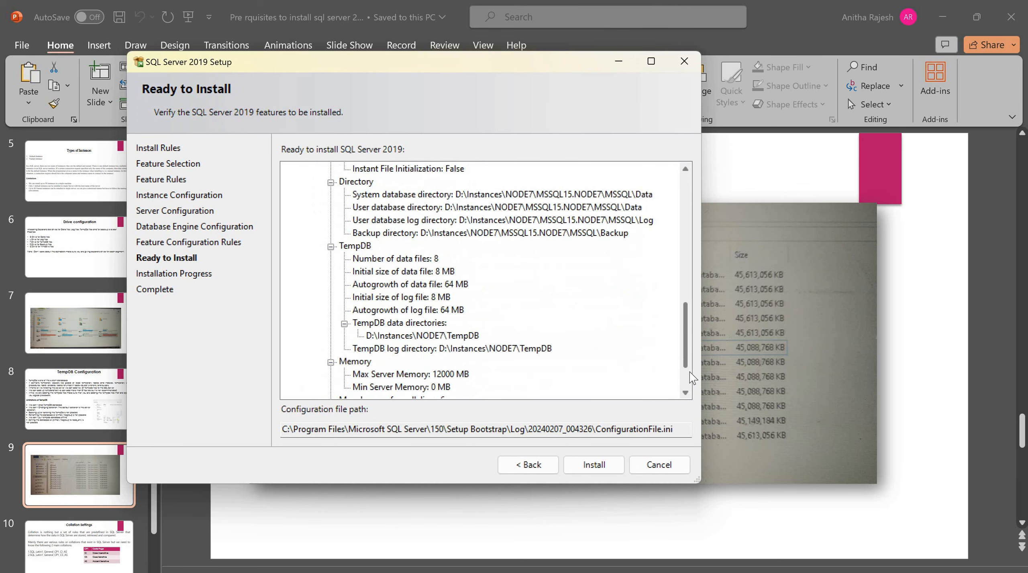
scroll(689, 241, "up", 9)
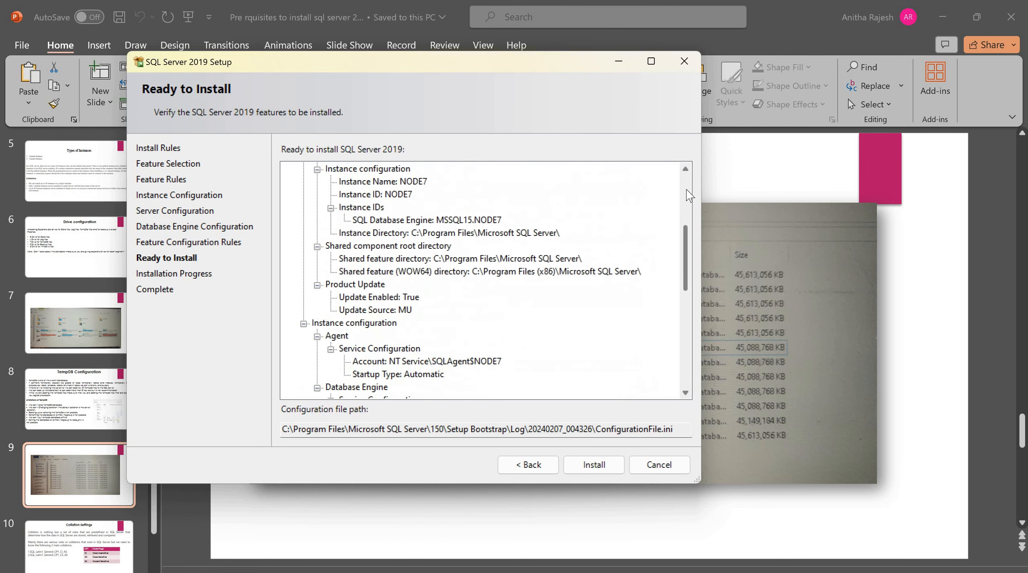
left_click(589, 470)
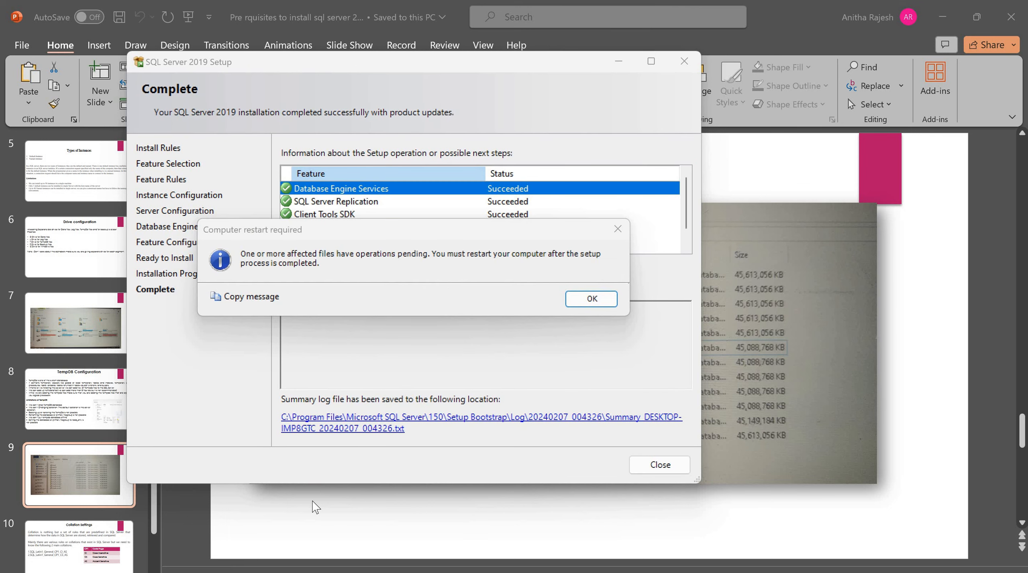
Dismiss the restart notice and confirm the summary log's final result: Passed but reboot required
left_click(582, 303)
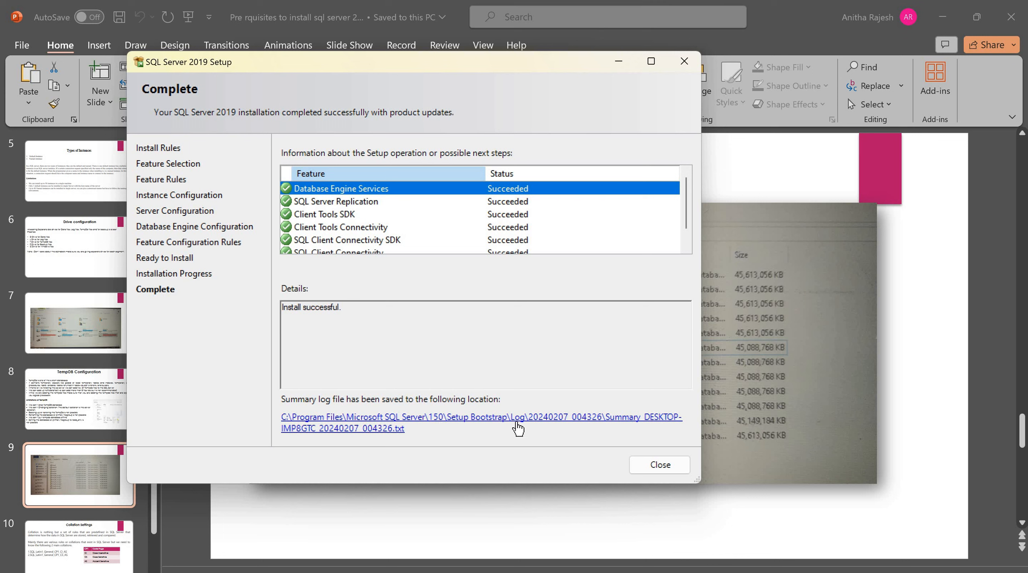
left_click(402, 428)
left_click_drag(538, 282, 386, 283)
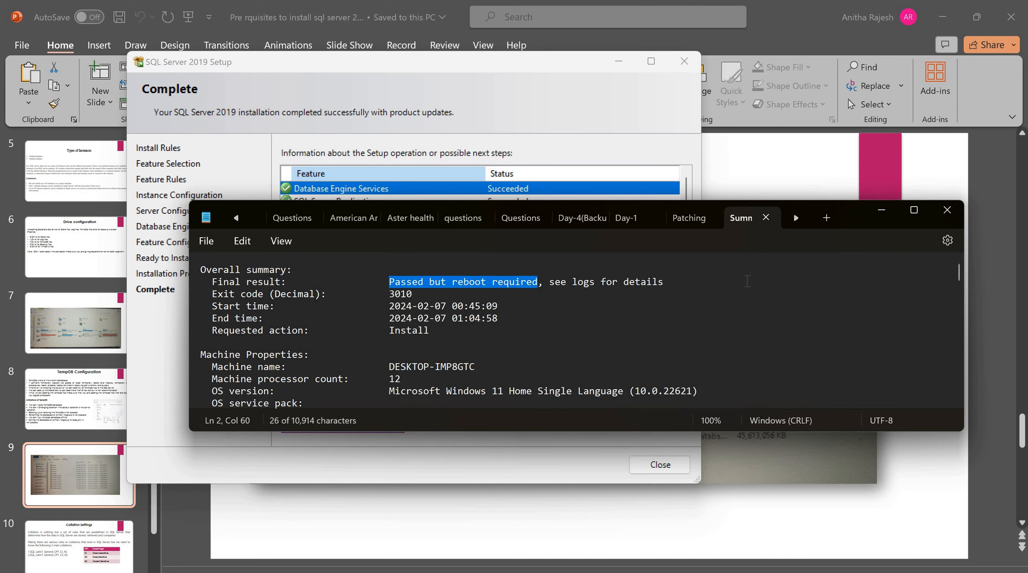
left_click(946, 211)
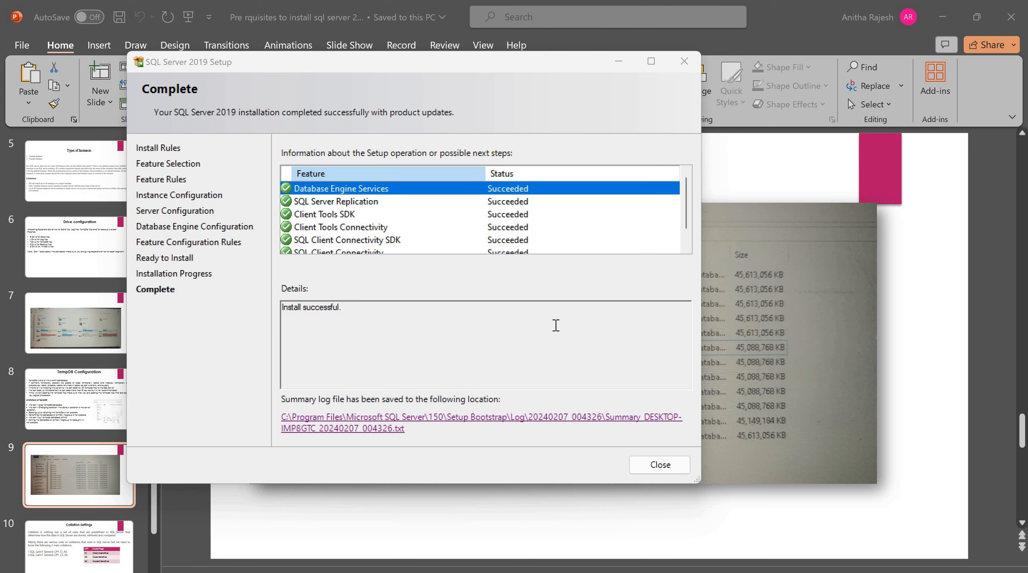
Close Setup and open the SSMS download page via Installation Center's Install SQL Server Management Tools
left_click(654, 466)
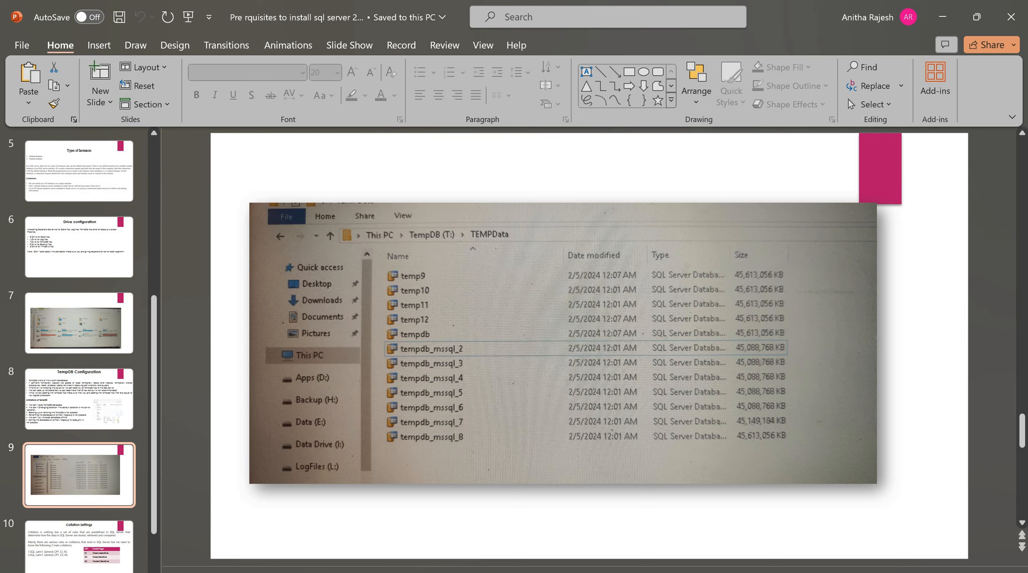
mouse_move(735, 572)
left_click(735, 534)
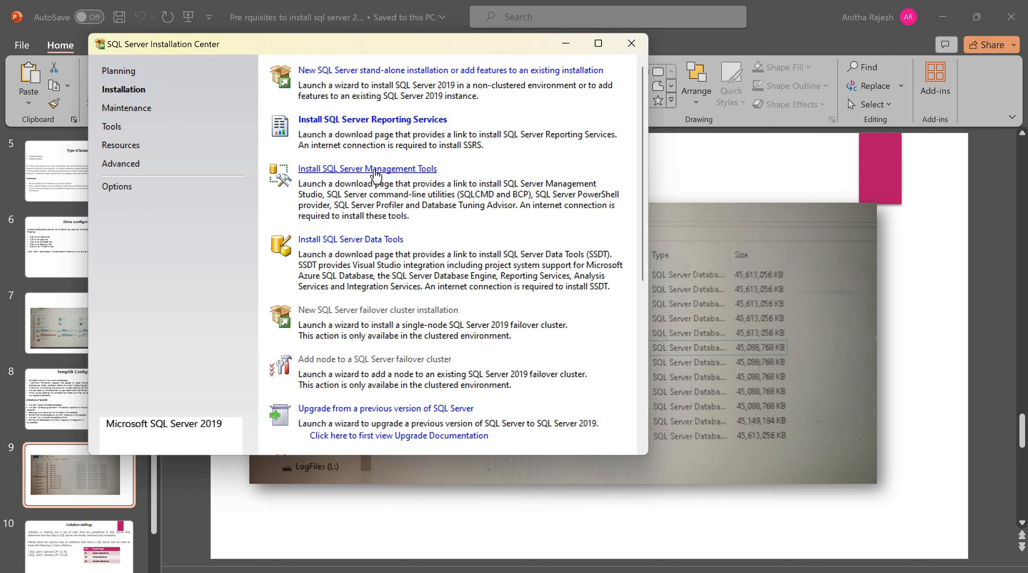
left_click(375, 171)
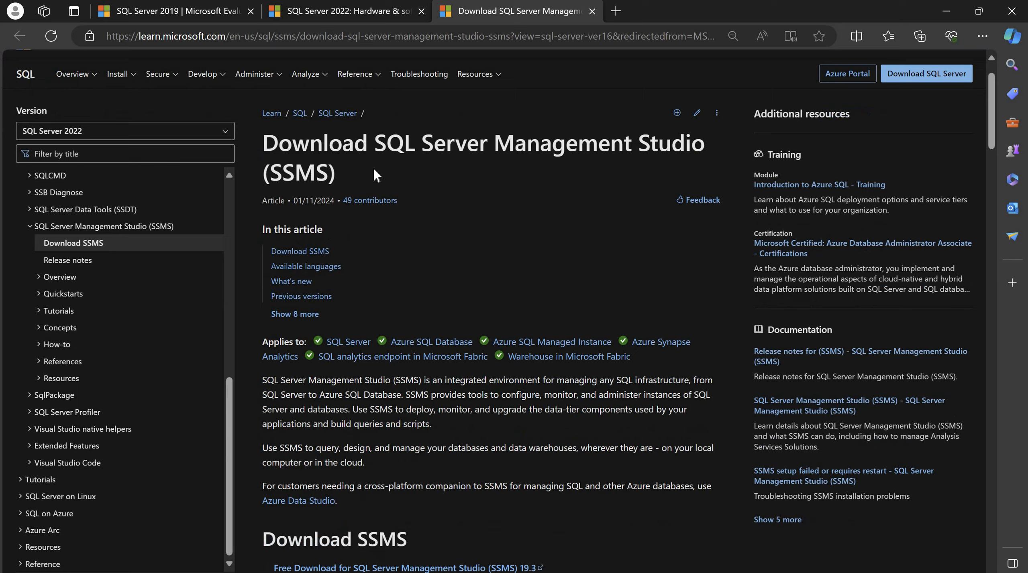
Download the SSMS 19.3 installer, search 'ssms free download', and open its downloads folder
scroll(373, 173, "down", 5)
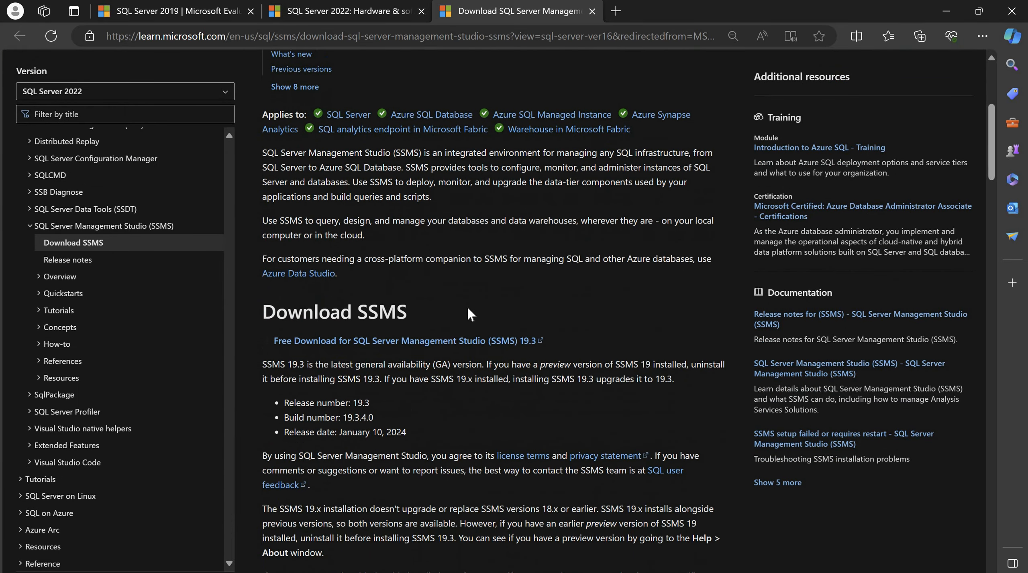
left_click(400, 343)
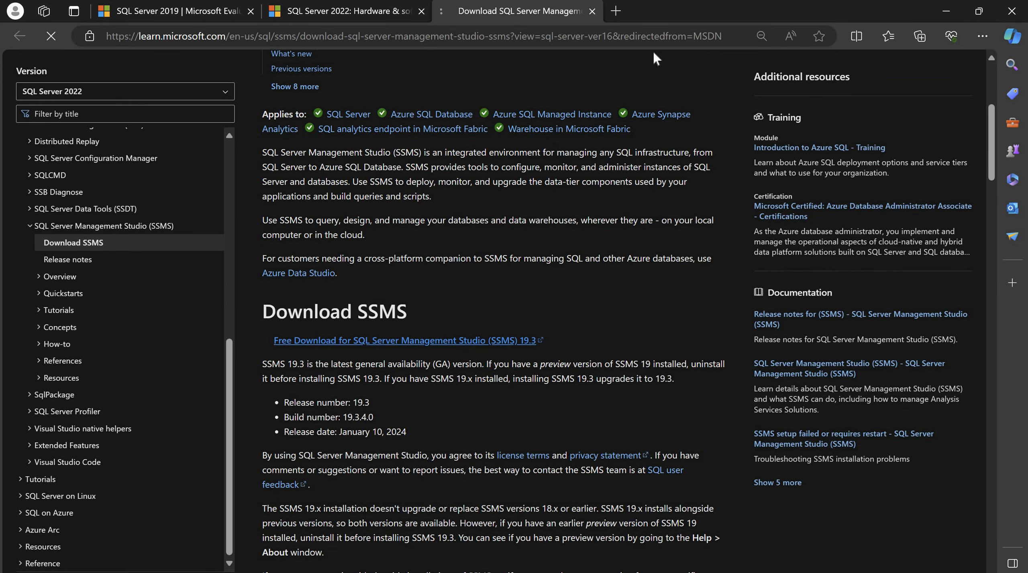
left_click(618, 15)
type("ssms free download")
key("Return")
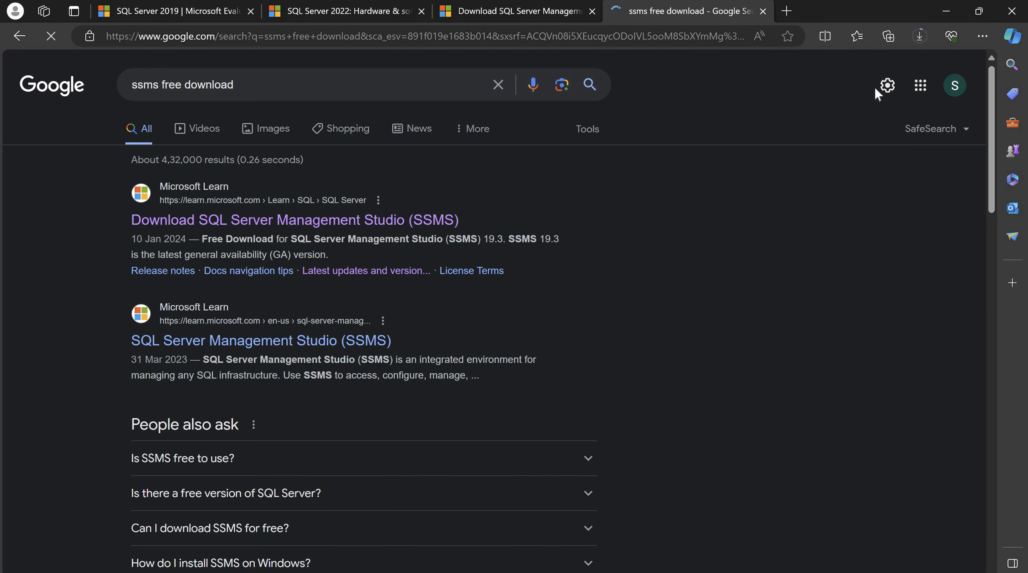
left_click(920, 36)
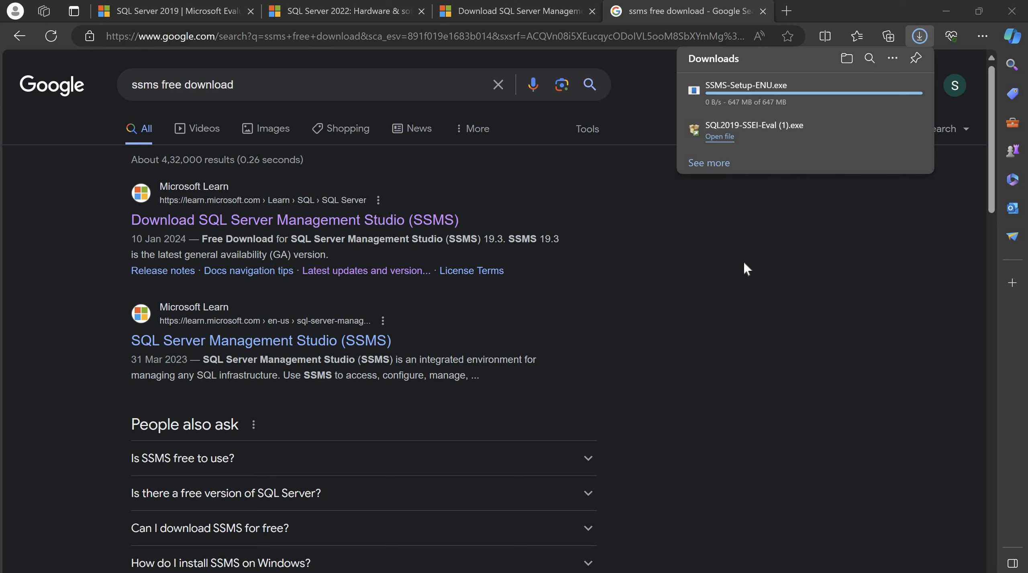
left_click(869, 95)
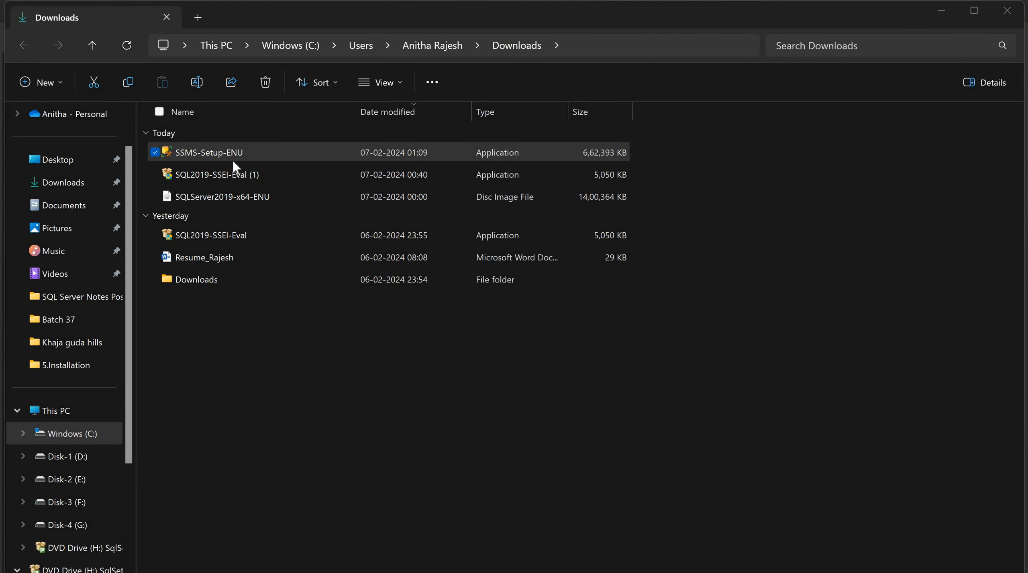
Run SSMS-Setup-ENU from the Downloads folder
double_click(232, 159)
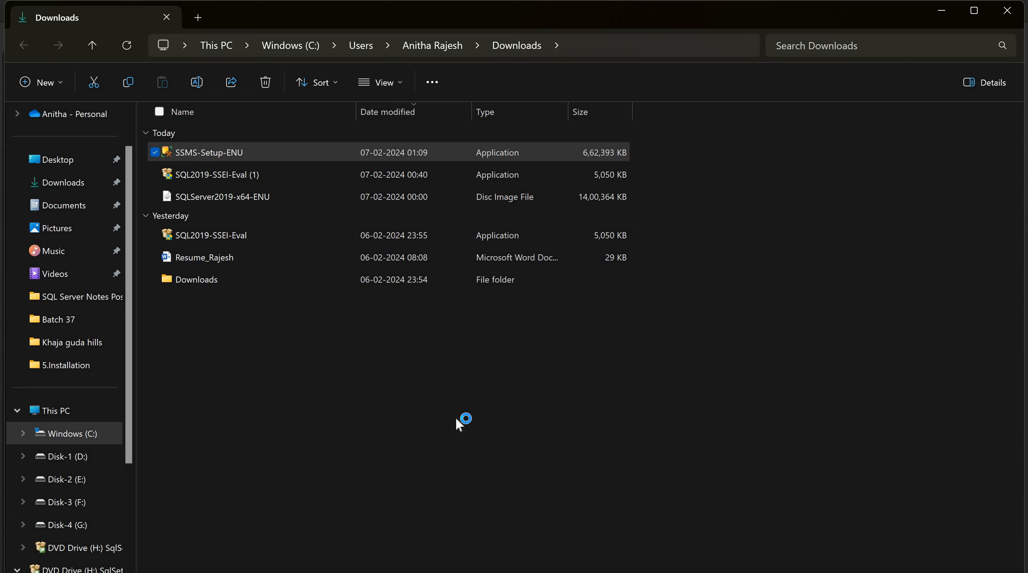